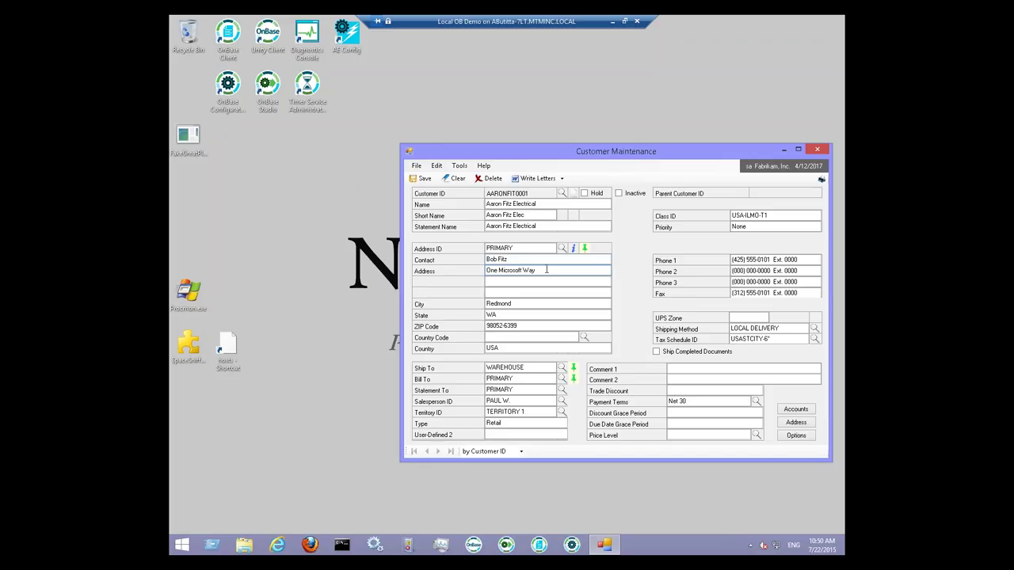
drag(545, 271, 477, 276)
click(589, 271)
click(348, 36)
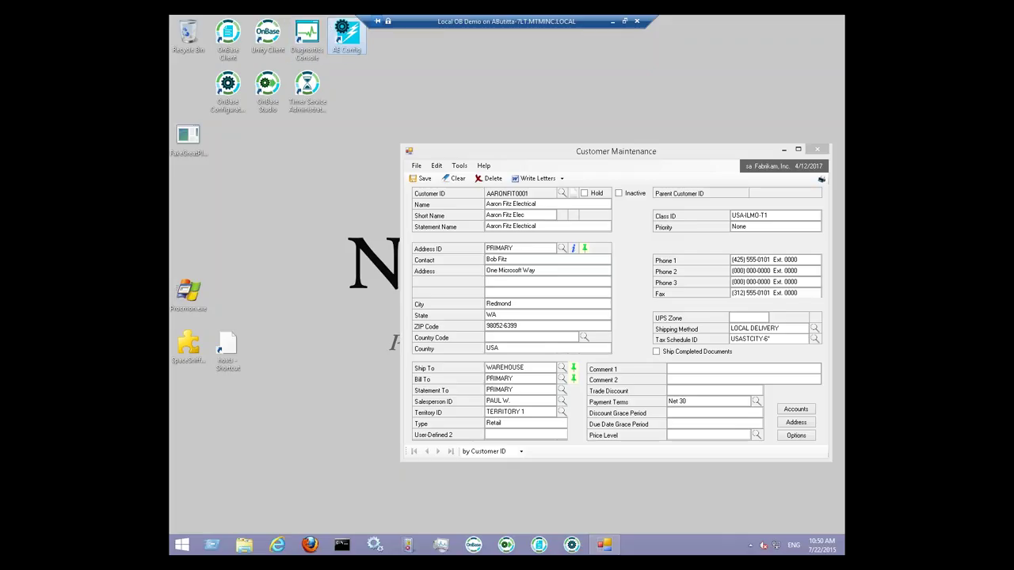
Launch AE Config, move its window aside, and start capturing a window as a new screen.
double_click(347, 35)
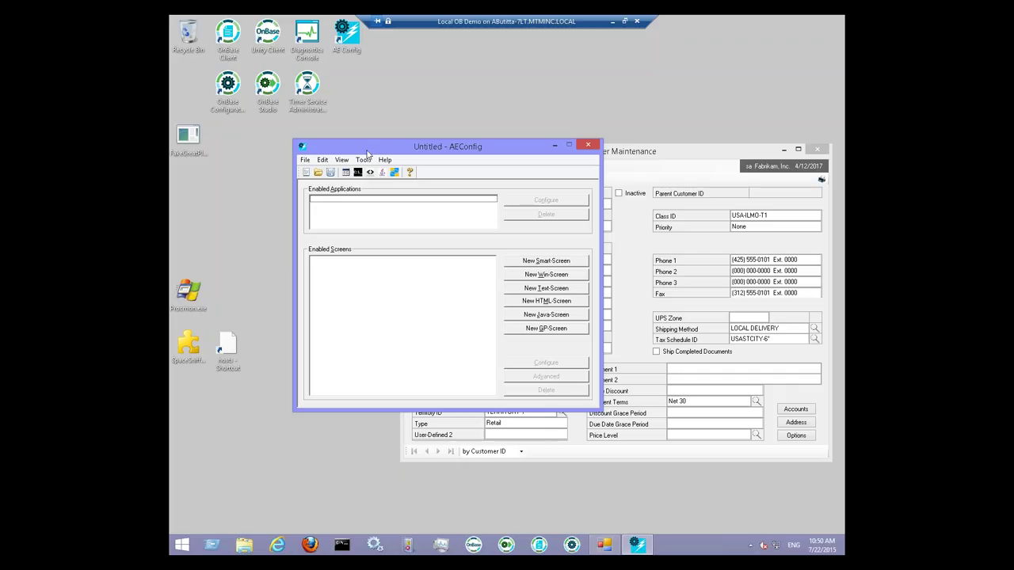
drag(366, 153, 257, 146)
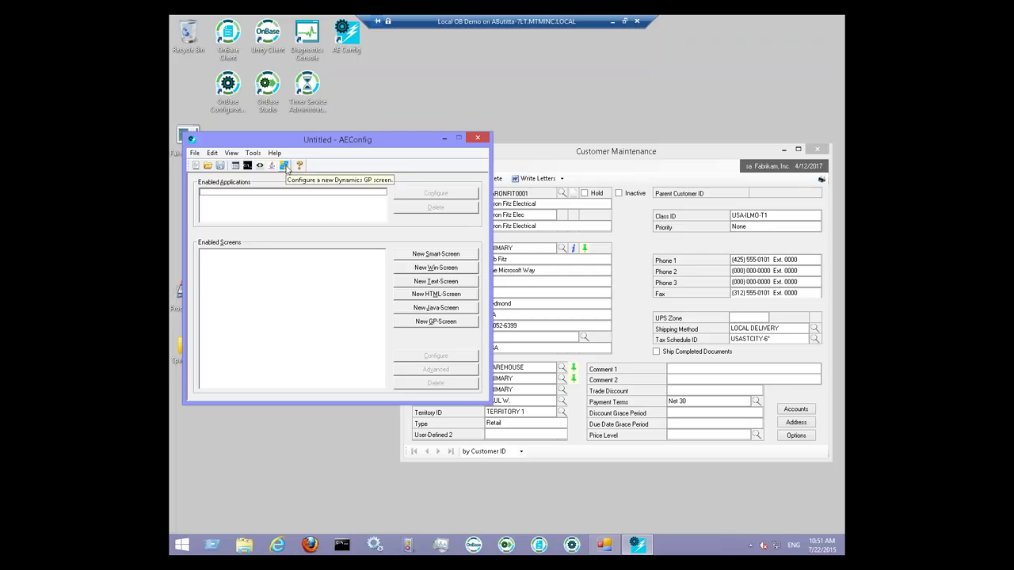
click(236, 165)
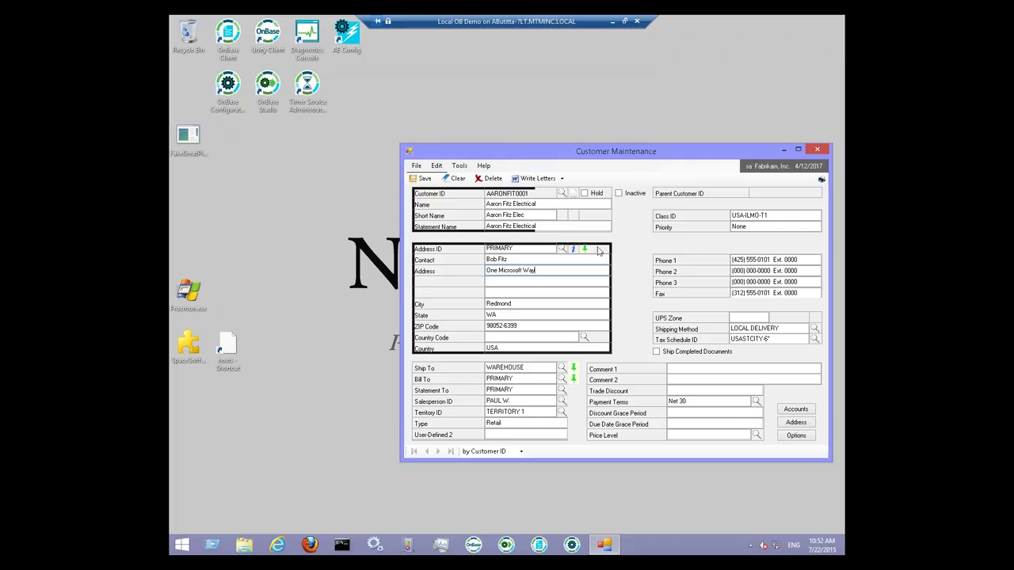
Capture the GP Customer Maintenance window as a screen named and captioned 'Customer Maintenance'.
click(577, 271)
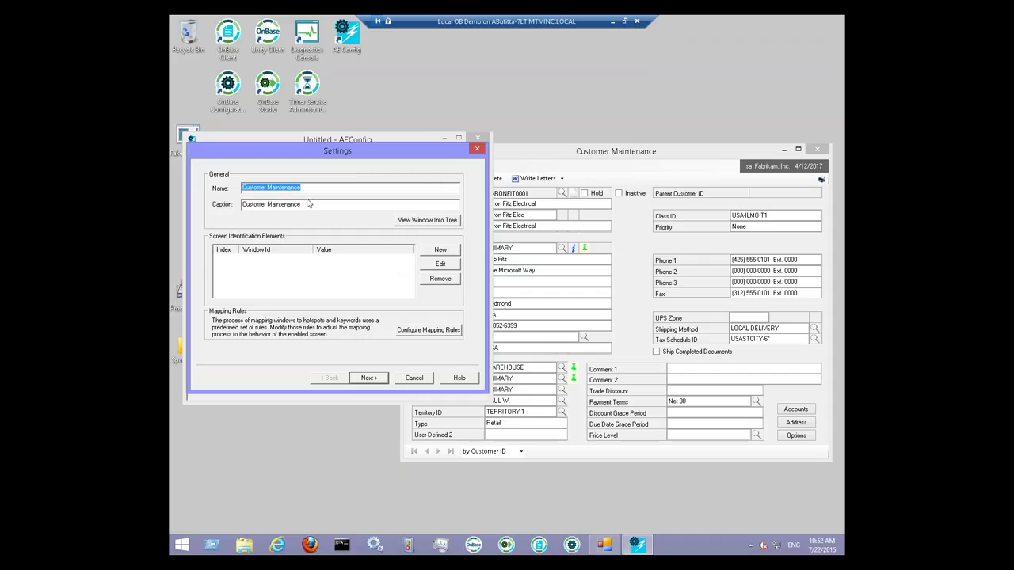
drag(309, 204, 230, 204)
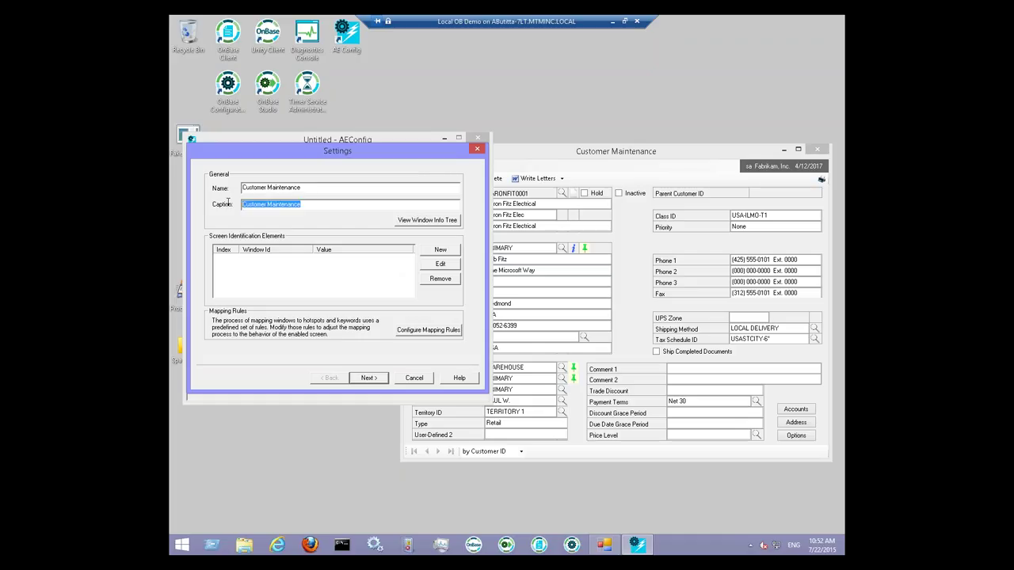
click(304, 205)
double_click(304, 205)
click(305, 205)
click(536, 271)
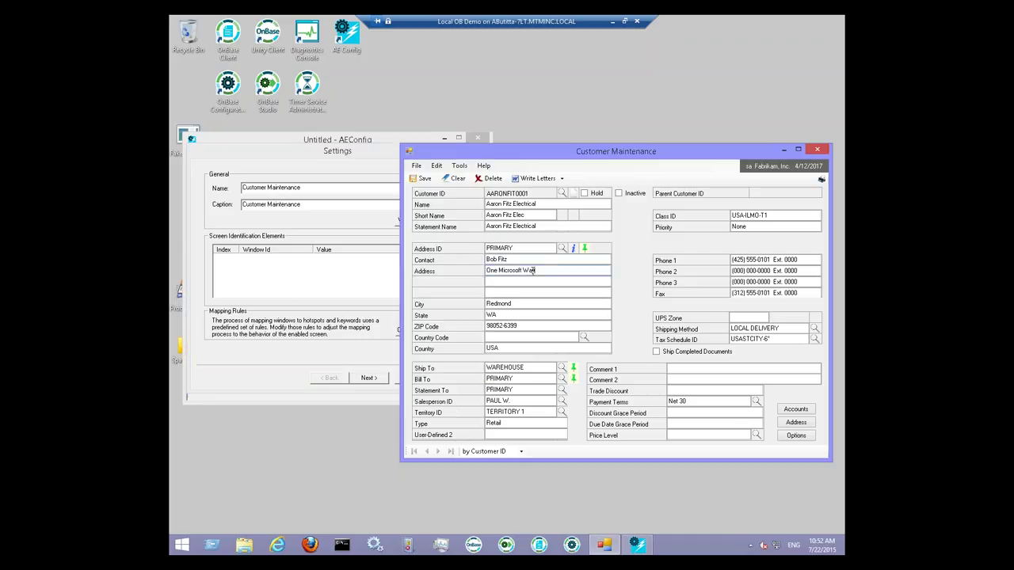
Add the Customer Maintenance Address field as the screen's identification element.
click(368, 279)
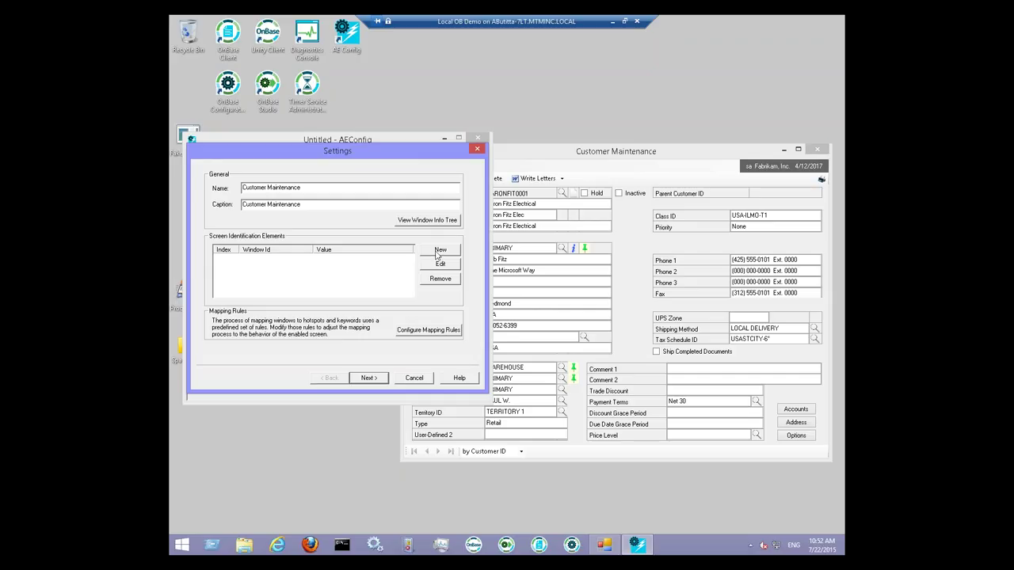
click(436, 252)
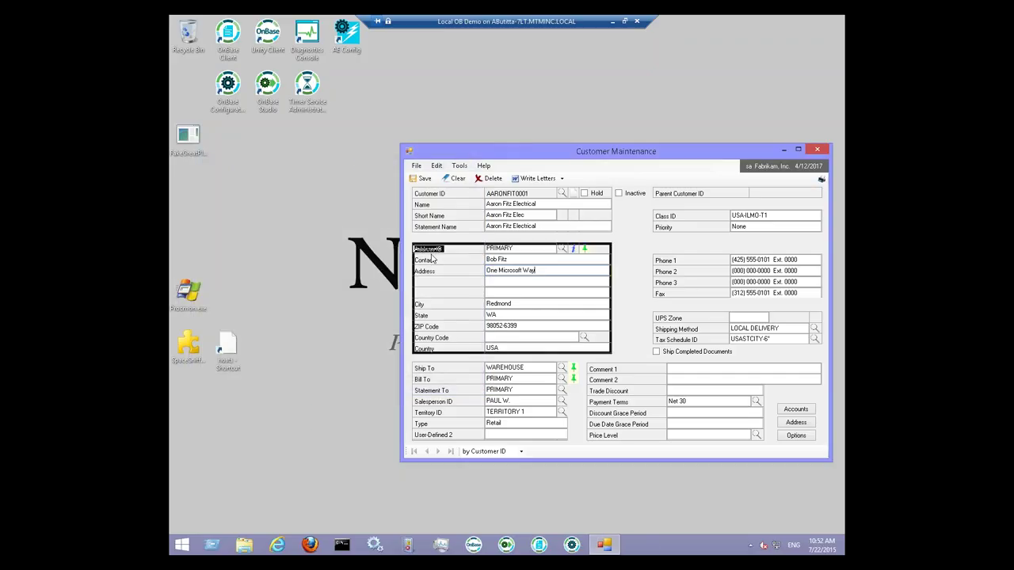
click(479, 216)
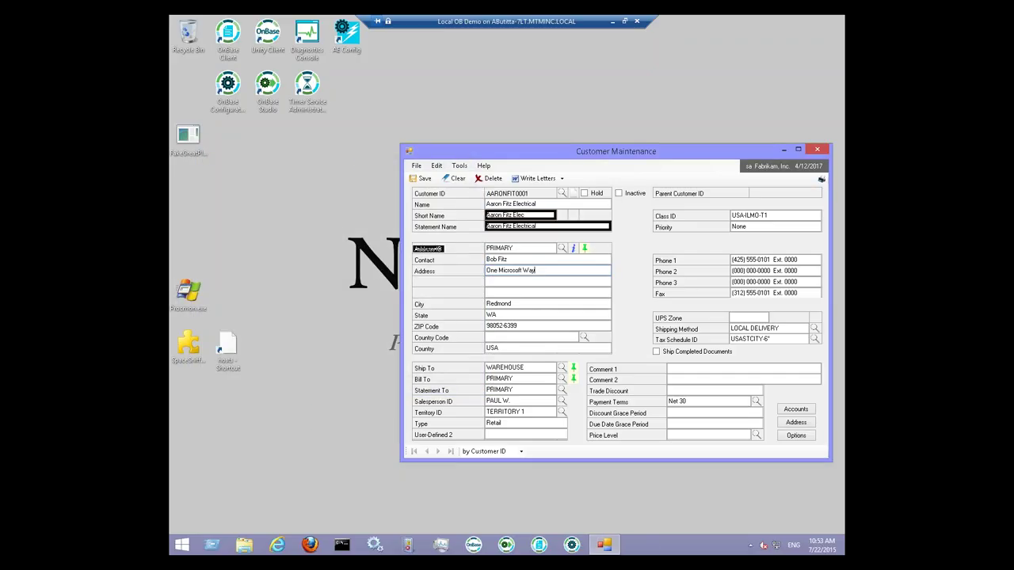
click(533, 259)
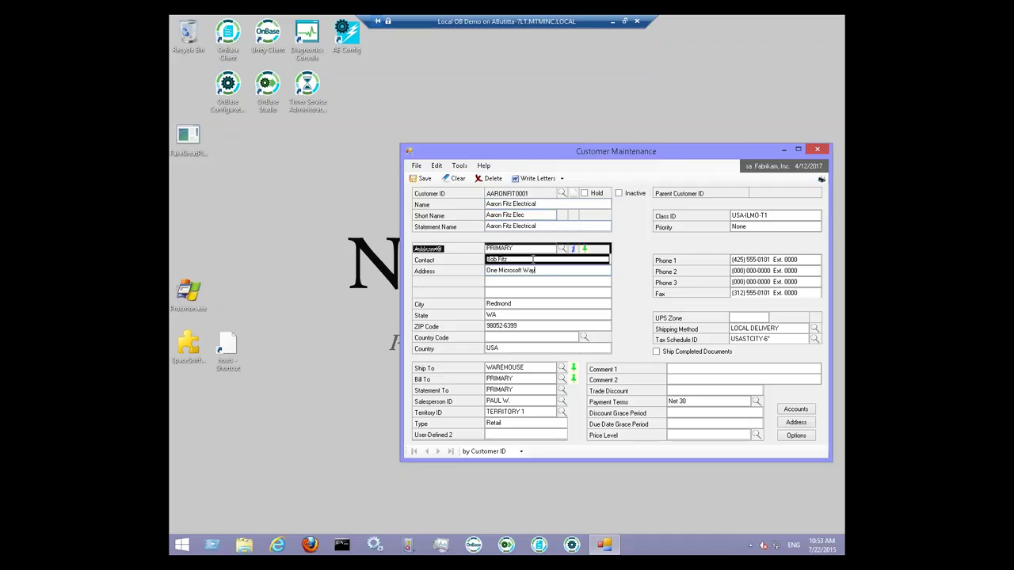
click(541, 270)
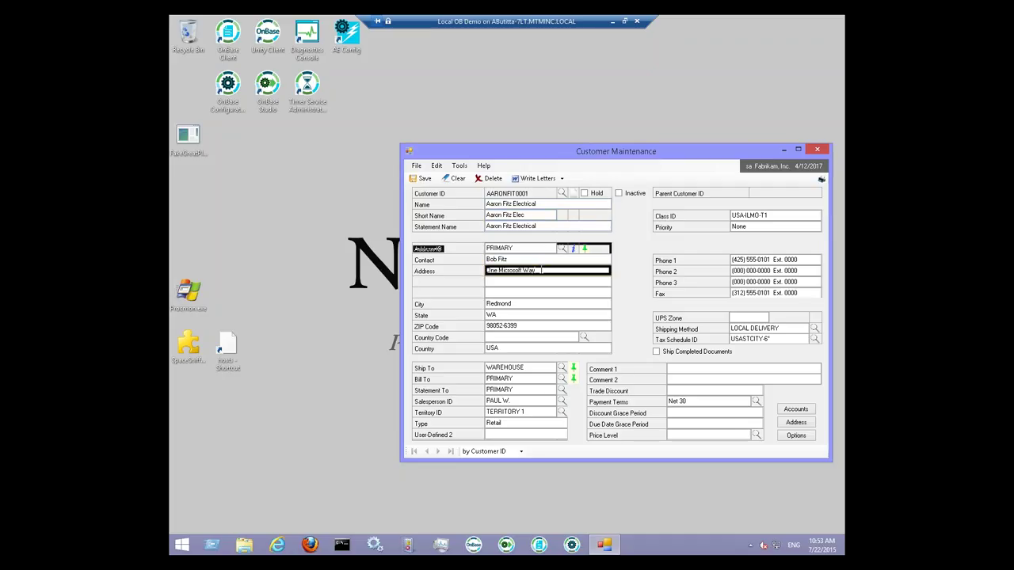
click(541, 270)
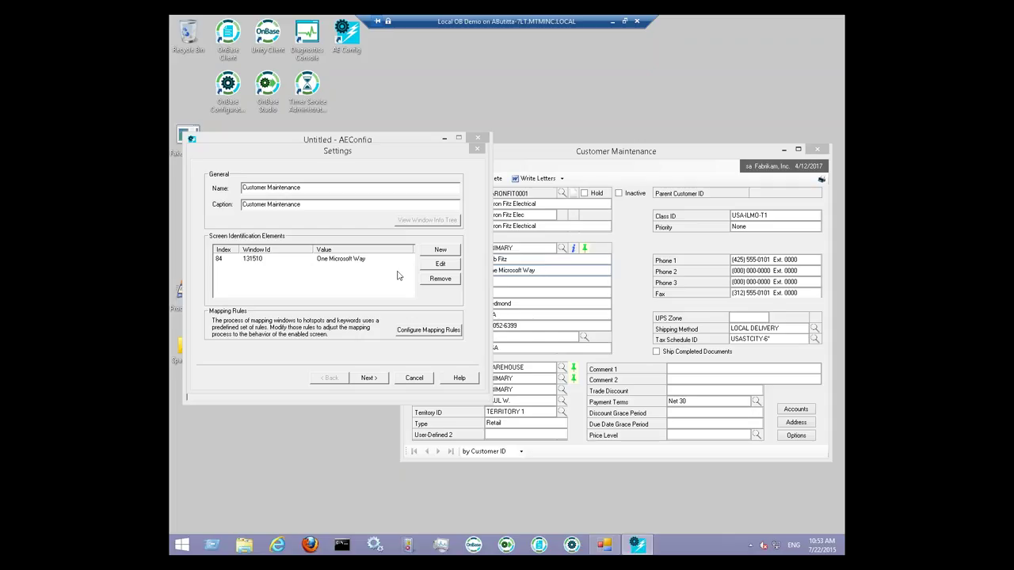
click(345, 154)
drag(345, 154, 335, 119)
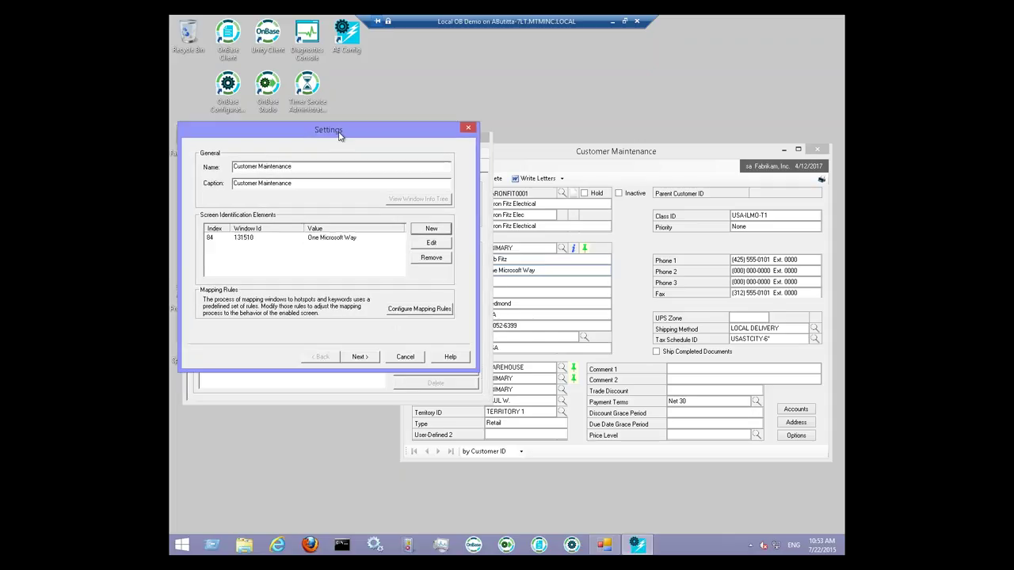
click(350, 223)
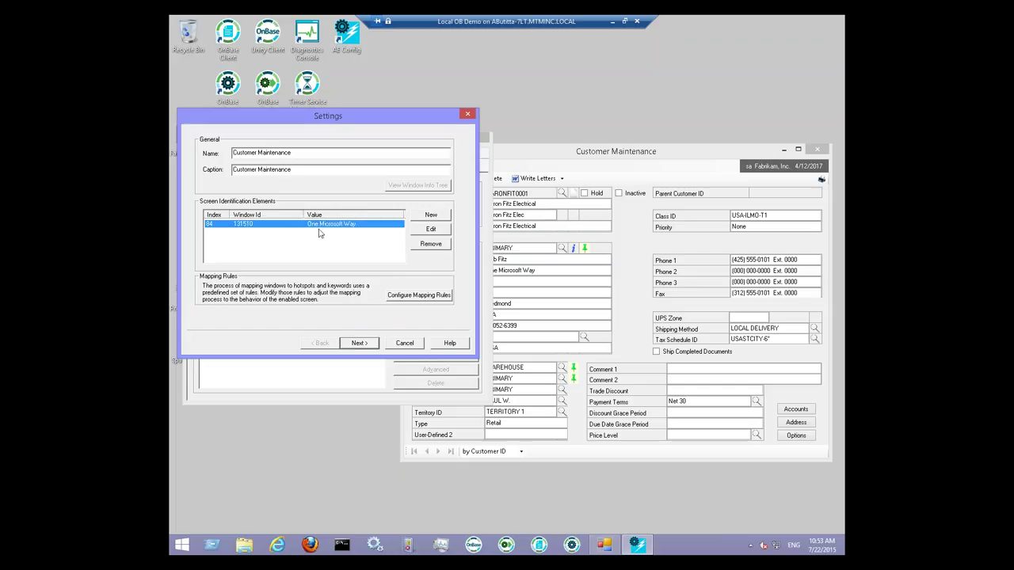
Change the GP address to 'Two Apple Court', refresh the element, and open its Advanced Settings.
click(538, 270)
drag(537, 270, 473, 267)
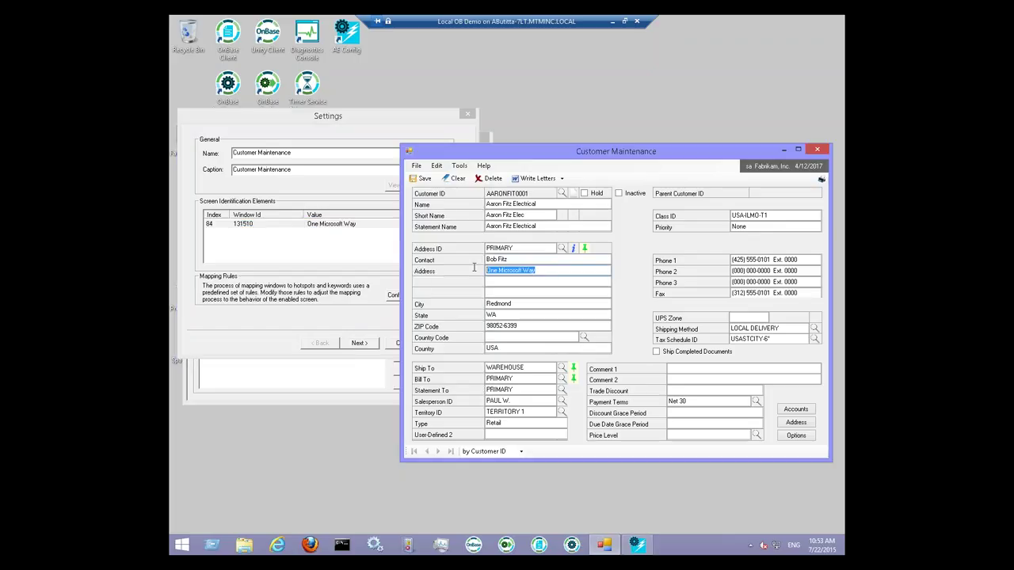
text(Two Apple Court)
click(355, 256)
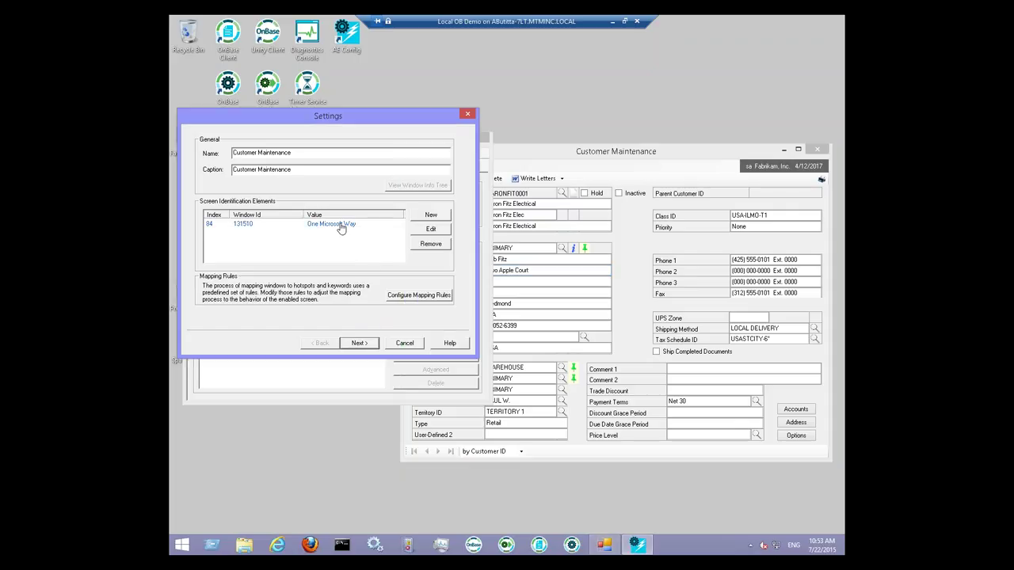
click(342, 225)
click(430, 243)
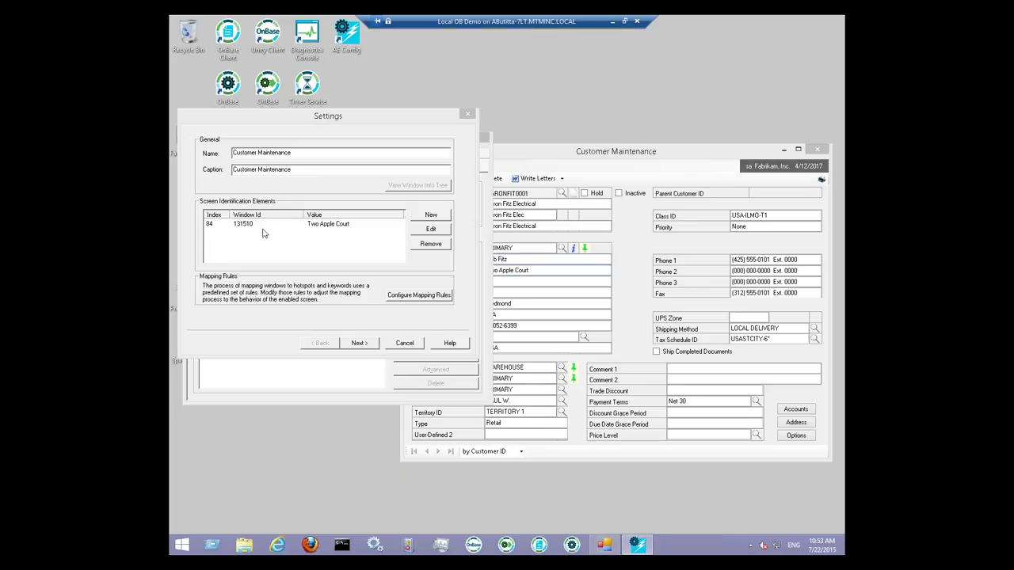
click(313, 225)
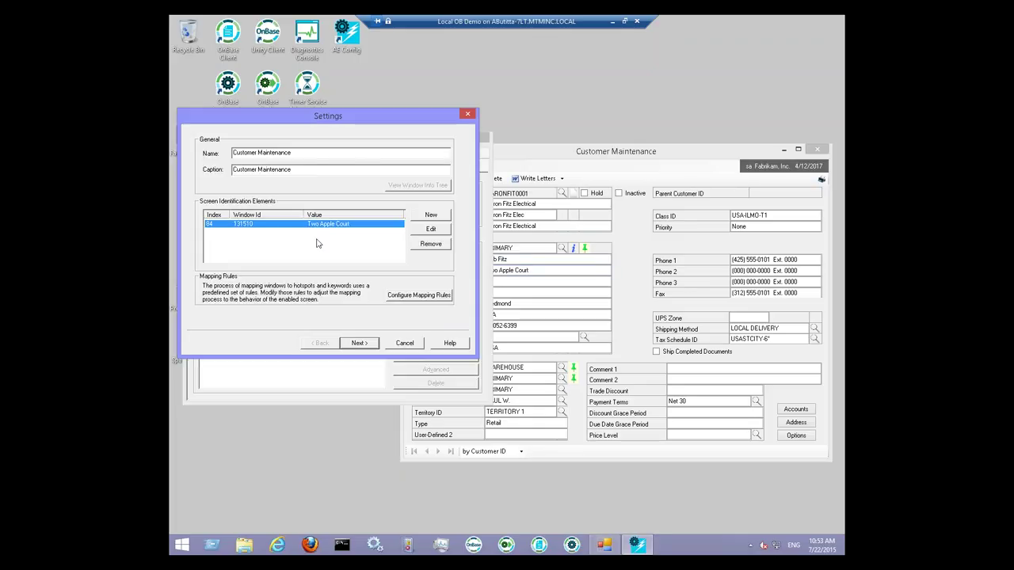
click(316, 243)
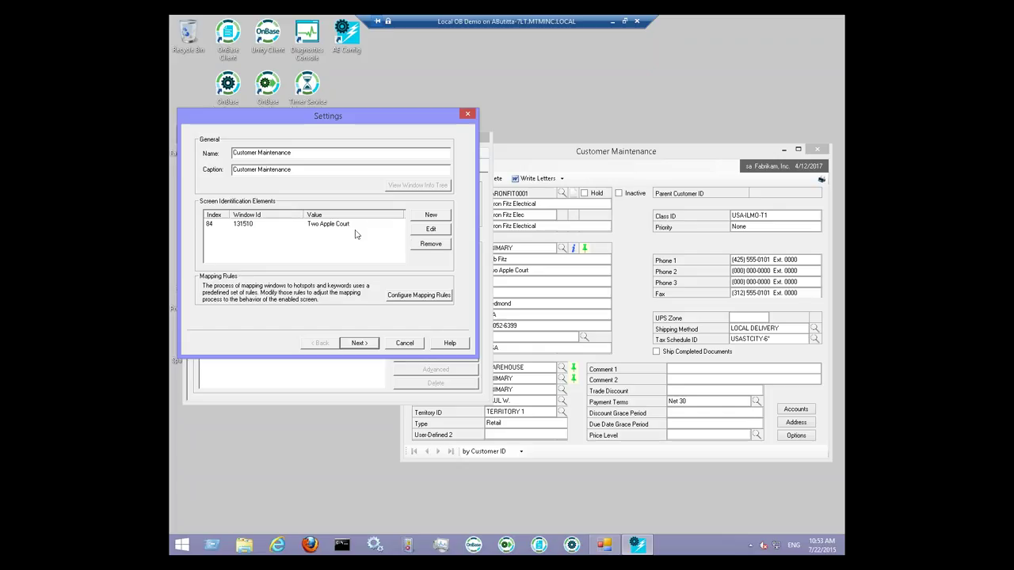
click(353, 226)
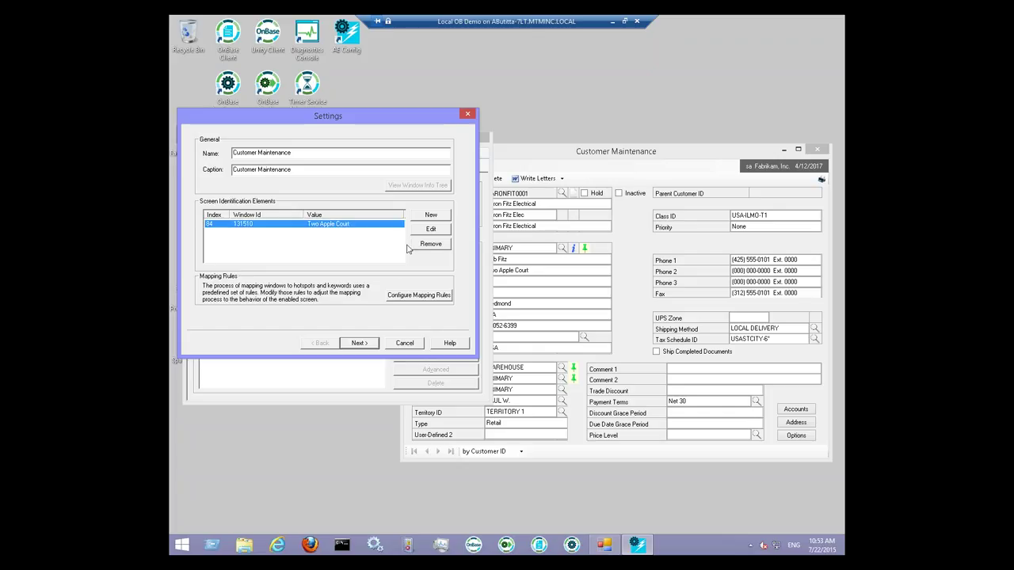
click(401, 296)
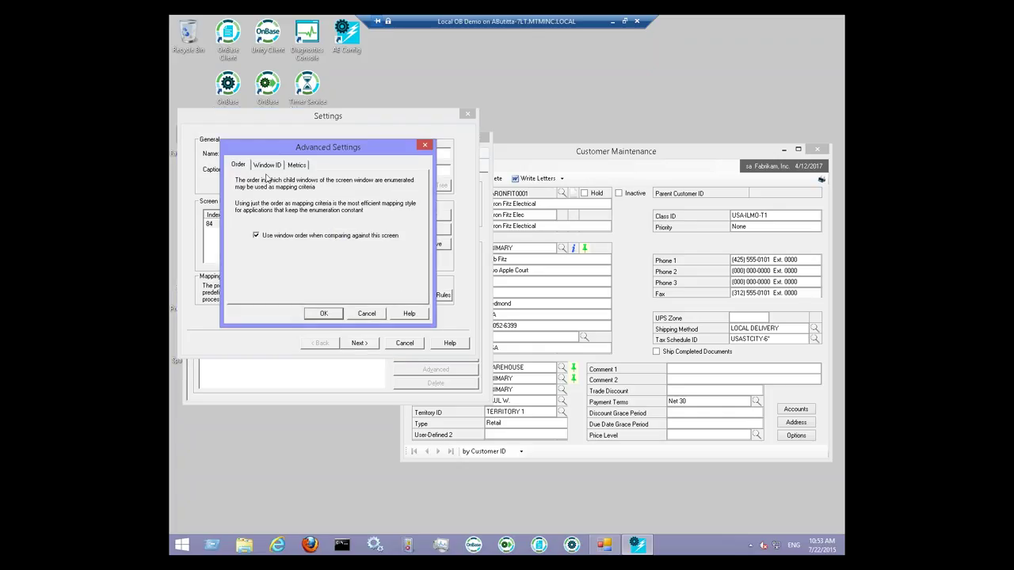
Review window ID and size/position matching, keep the Advanced Settings, and view the Window Info Tree.
click(267, 167)
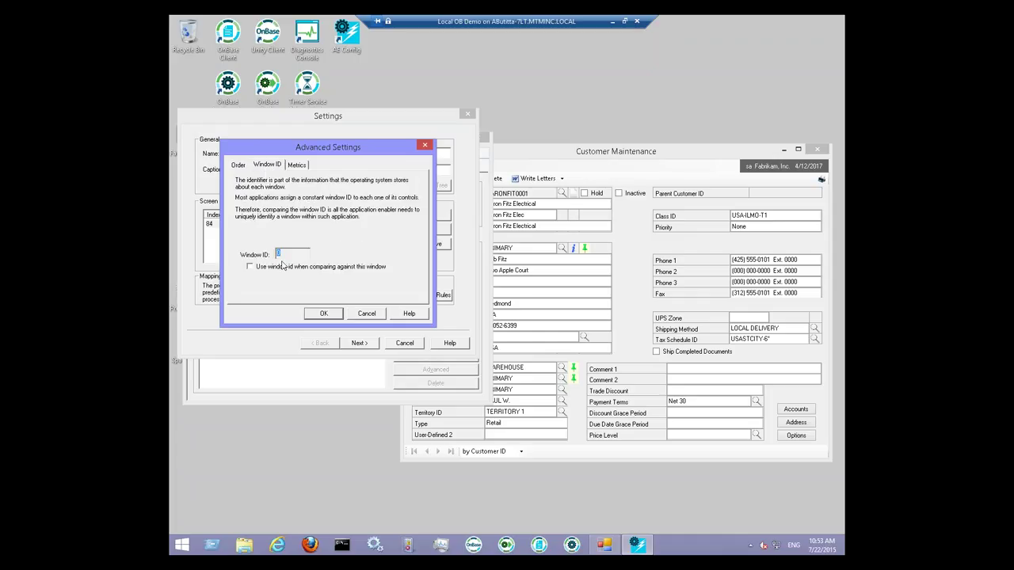
click(295, 166)
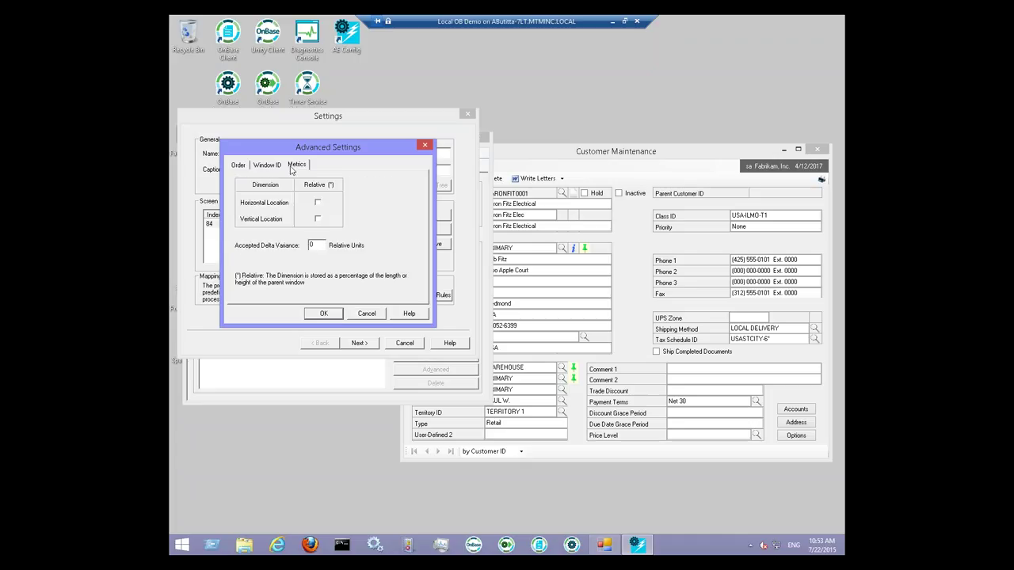
click(323, 314)
click(429, 229)
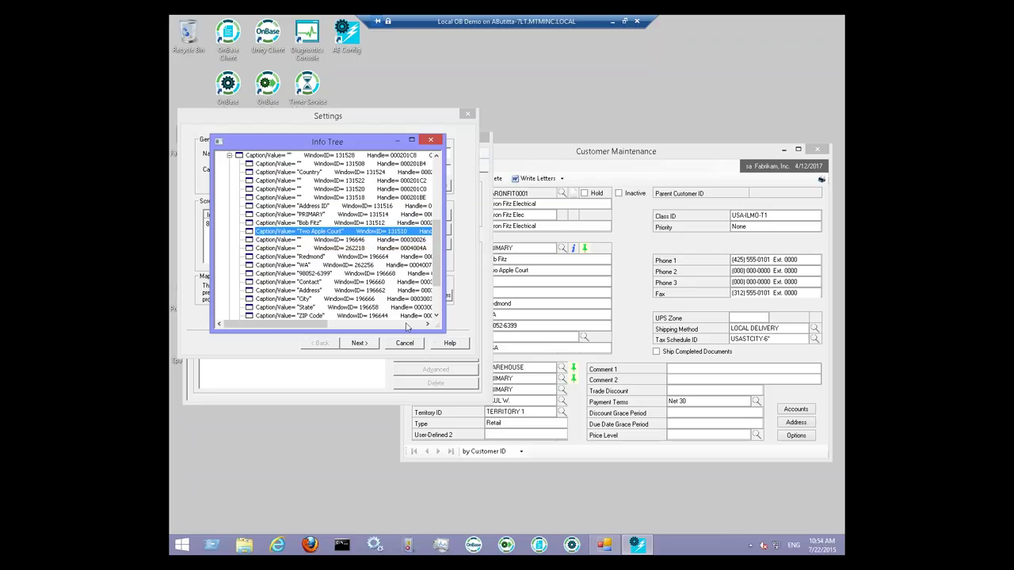
Enlarge the Info Tree, inspect the Two Apple Court element row, then close the tree.
drag(436, 333, 512, 496)
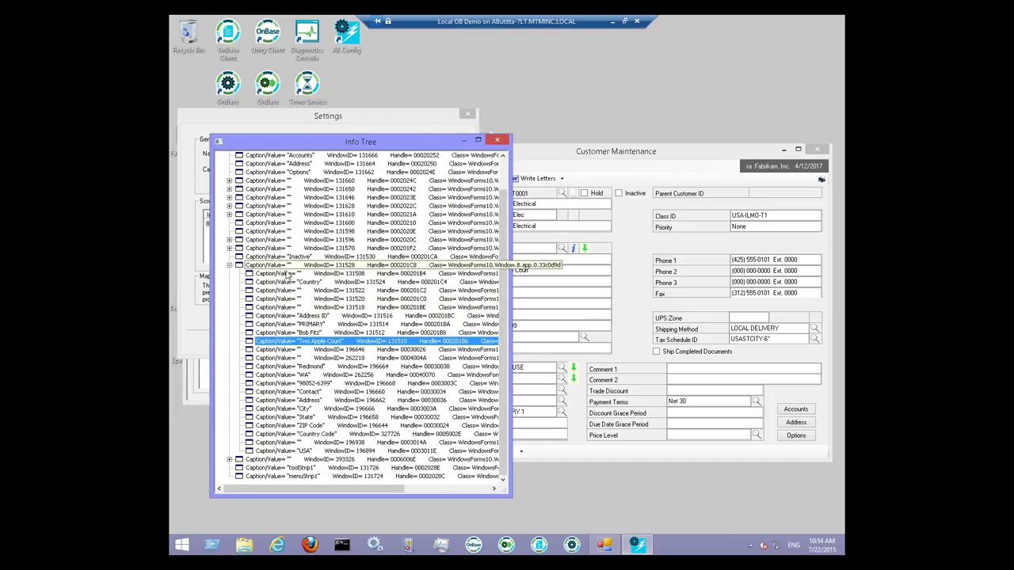
click(507, 342)
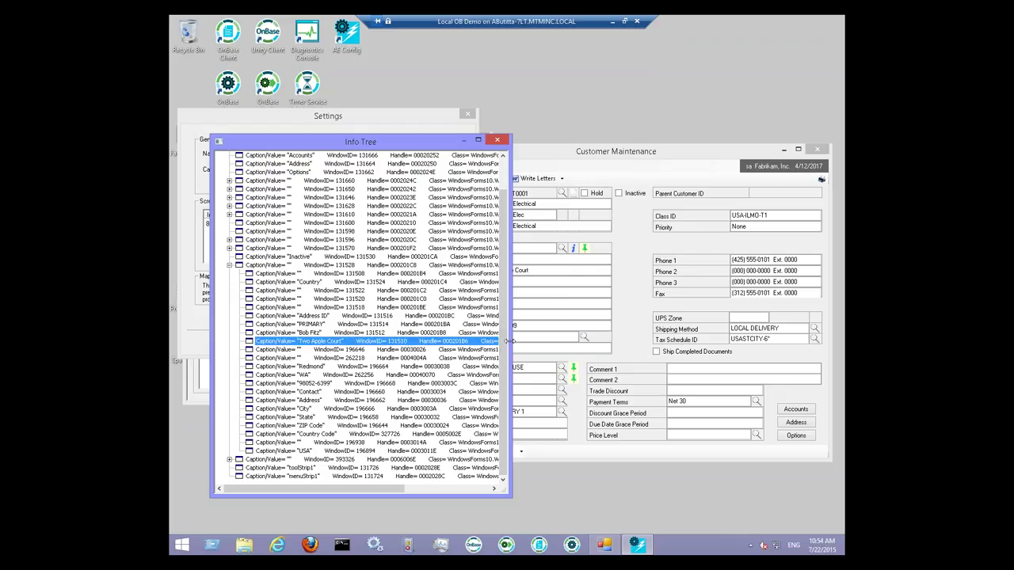
drag(509, 341, 636, 340)
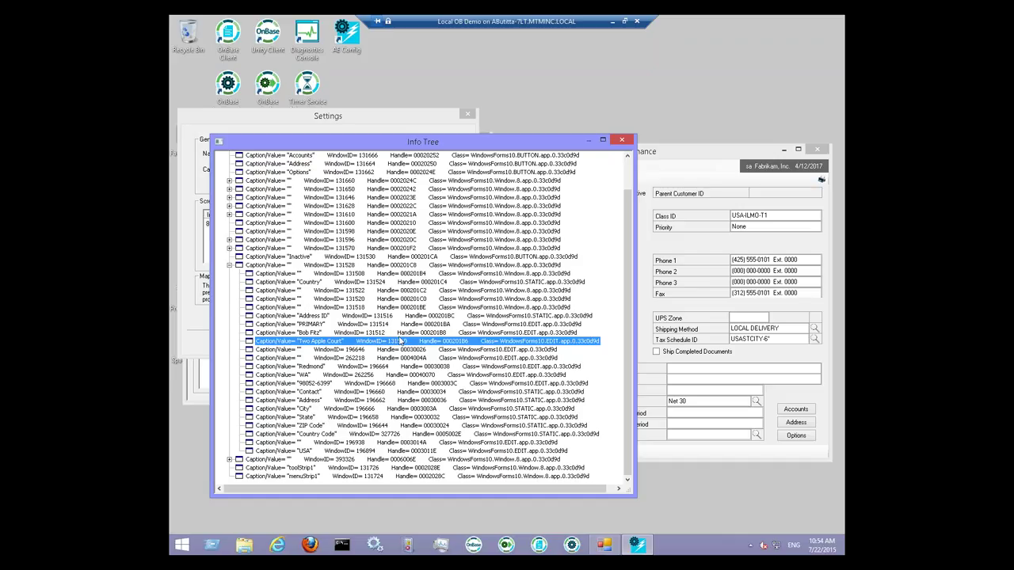
click(622, 141)
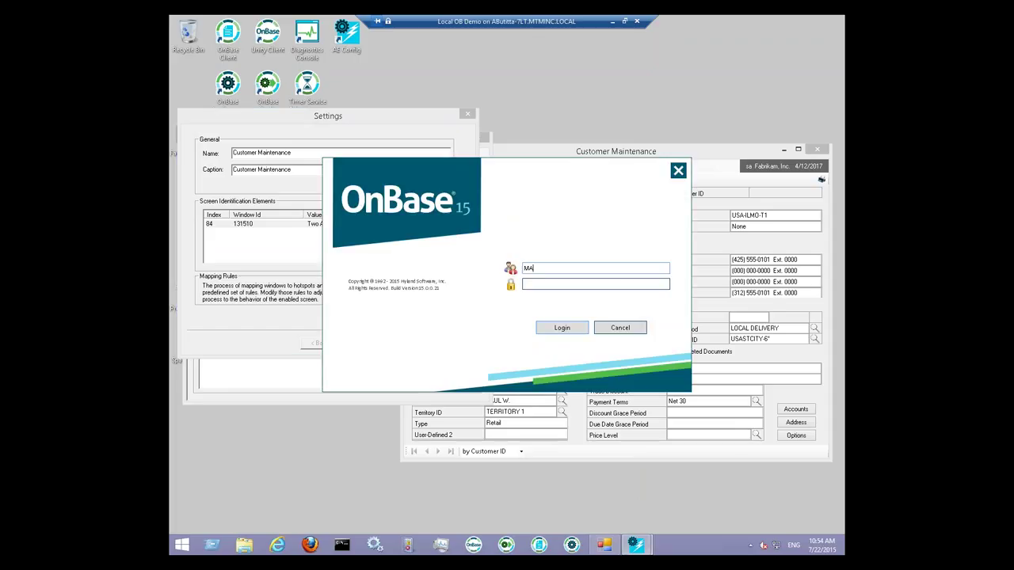
Log in to OnBase with the user name and password, then advance to Document Type(s).
text(NAGER)
key(Tab)
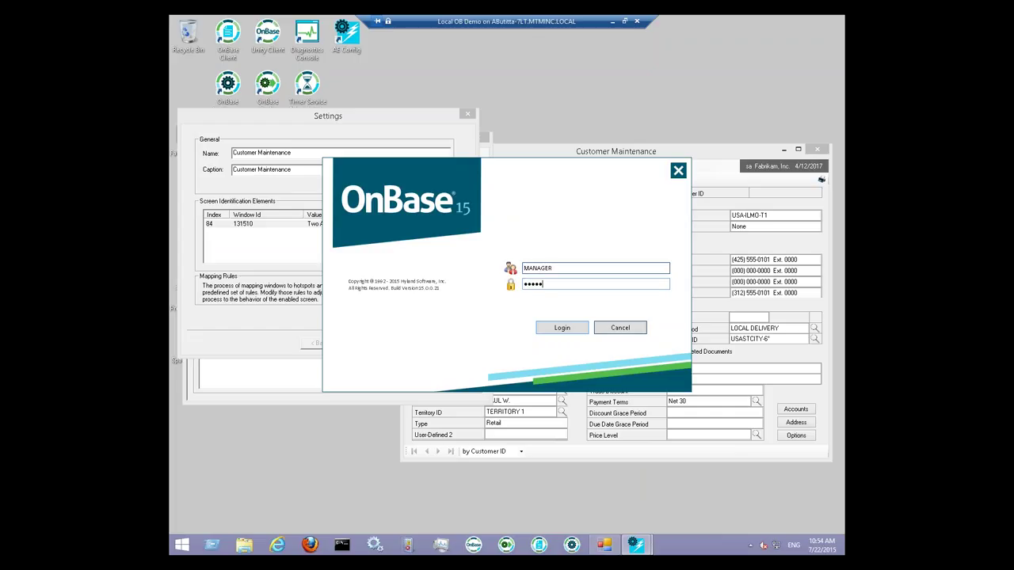
key(Return)
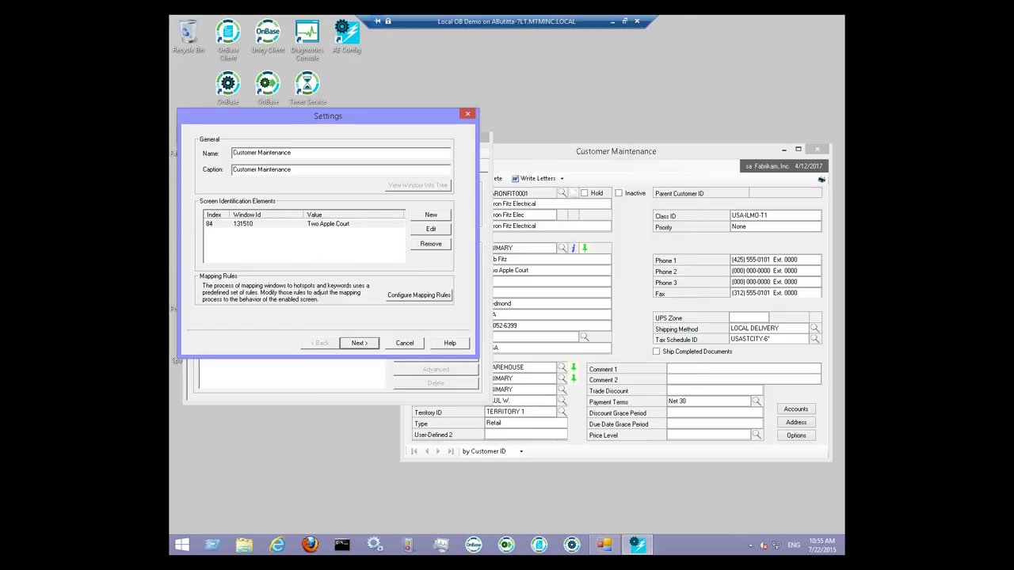
key(Return)
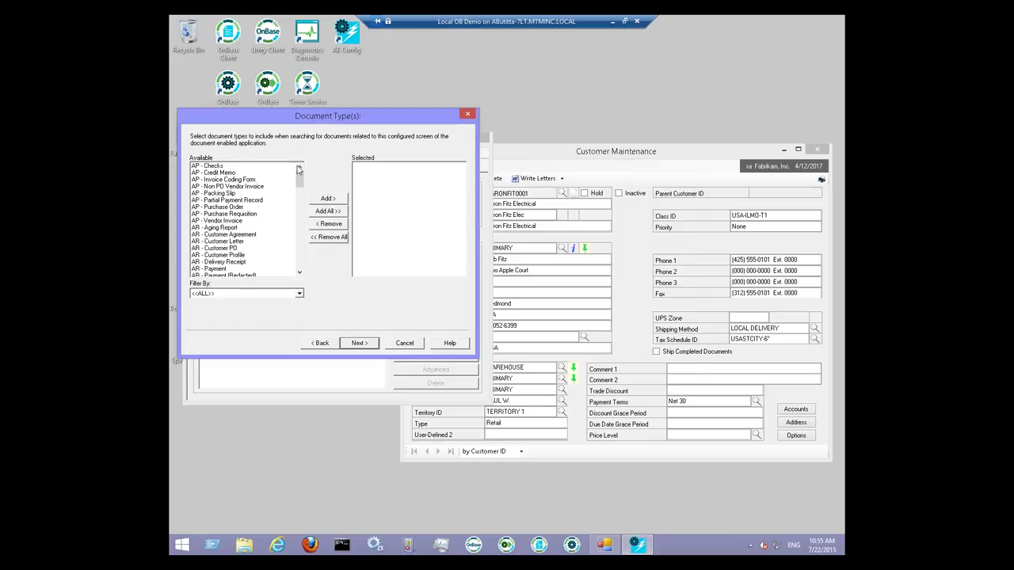
Add AP - Packing Slip as the document type and continue to Keyword Types Configuration.
mouse_move(301, 181)
mouse_down()
mouse_move(303, 250)
mouse_move(307, 172)
mouse_up()
click(235, 194)
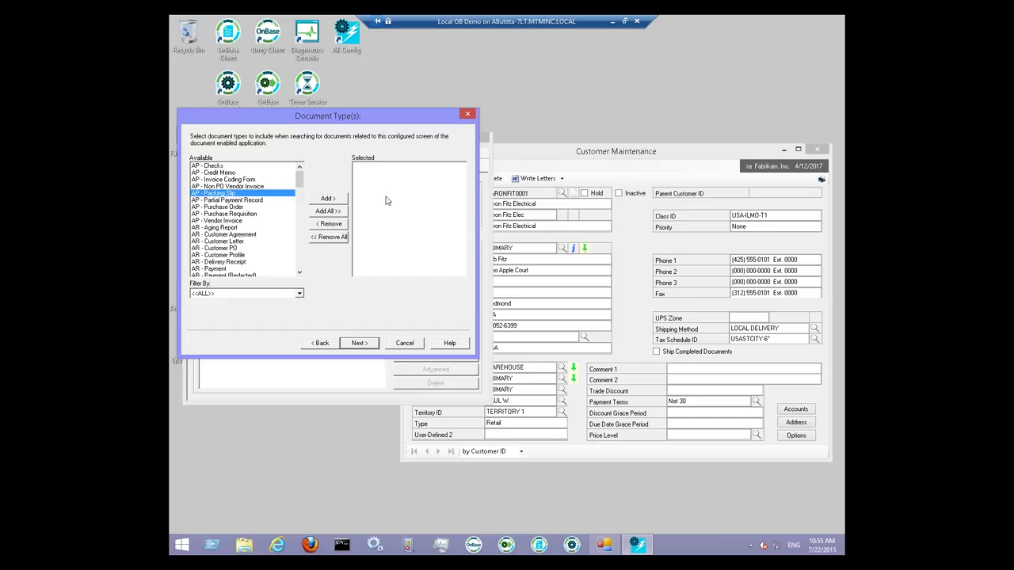
click(332, 198)
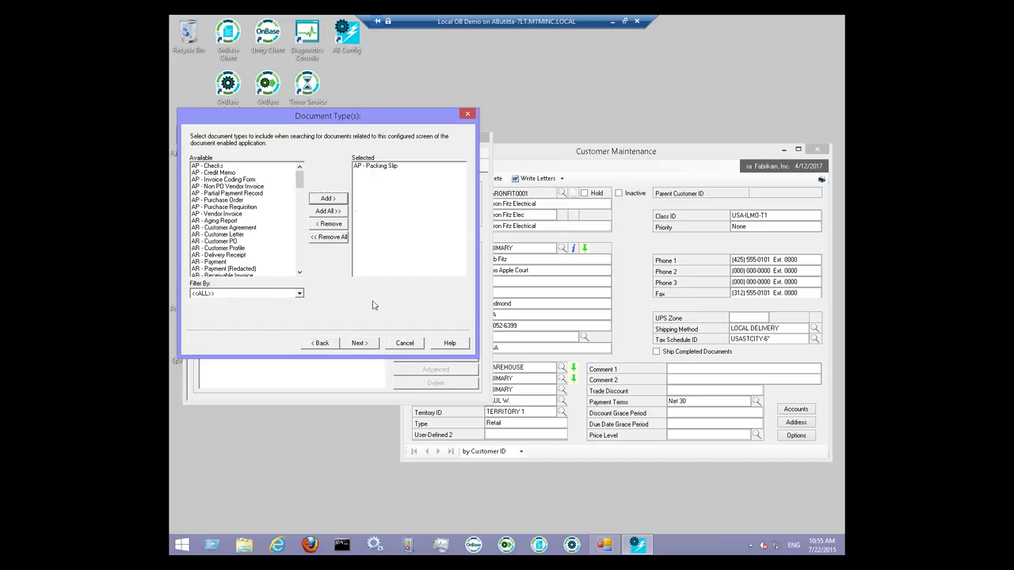
click(358, 343)
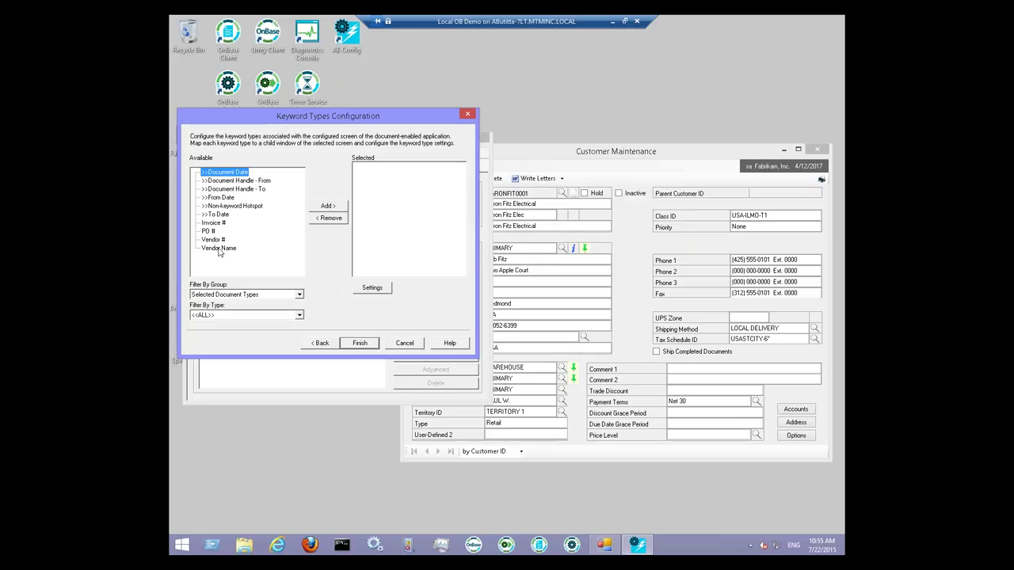
Add the Vendor Name keyword mapped to the Customer Maintenance Address field, then finish the wizard.
click(220, 250)
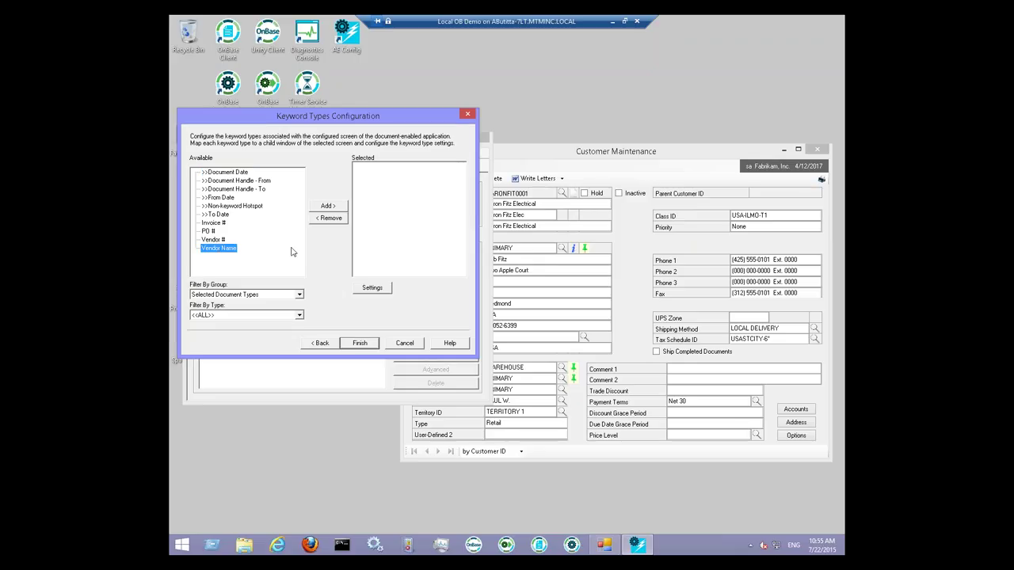
click(329, 207)
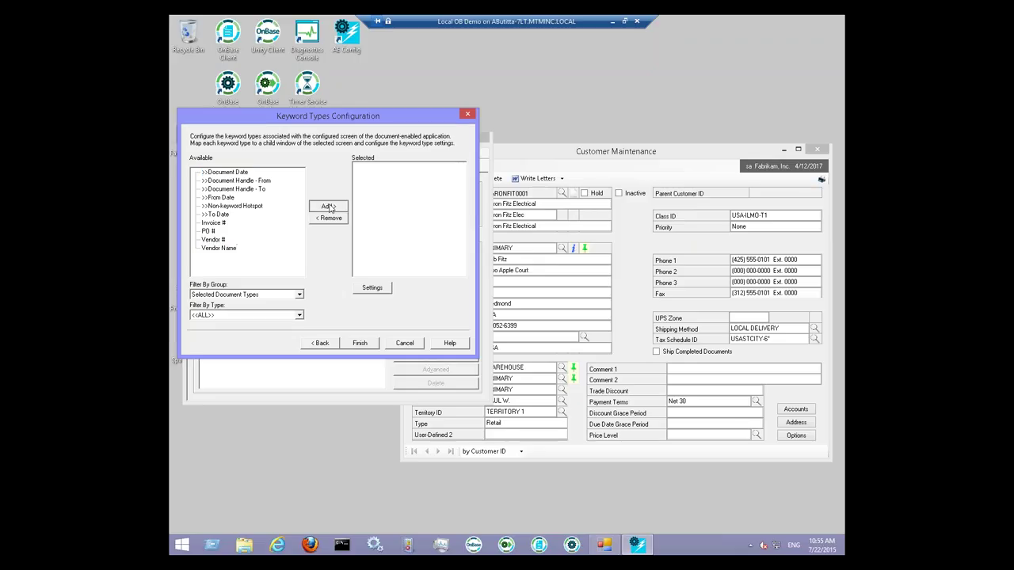
click(546, 271)
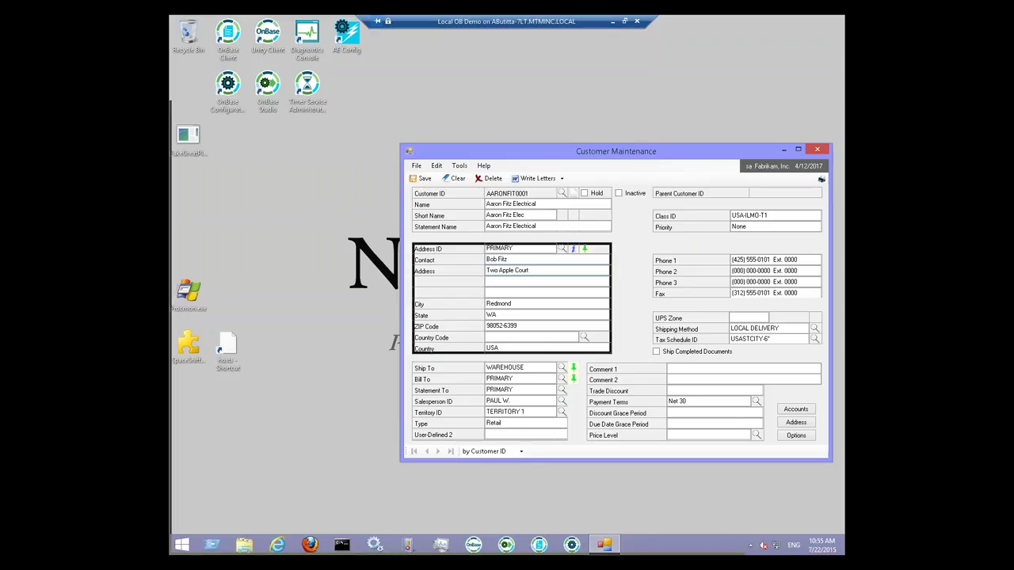
key(ctrl+shift+r)
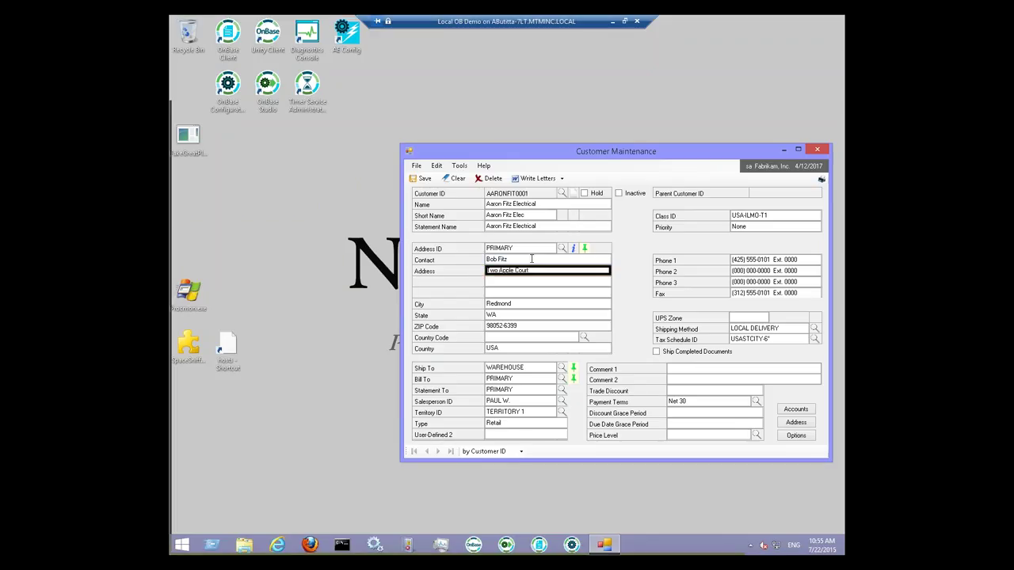
key(ctrl+shift+r)
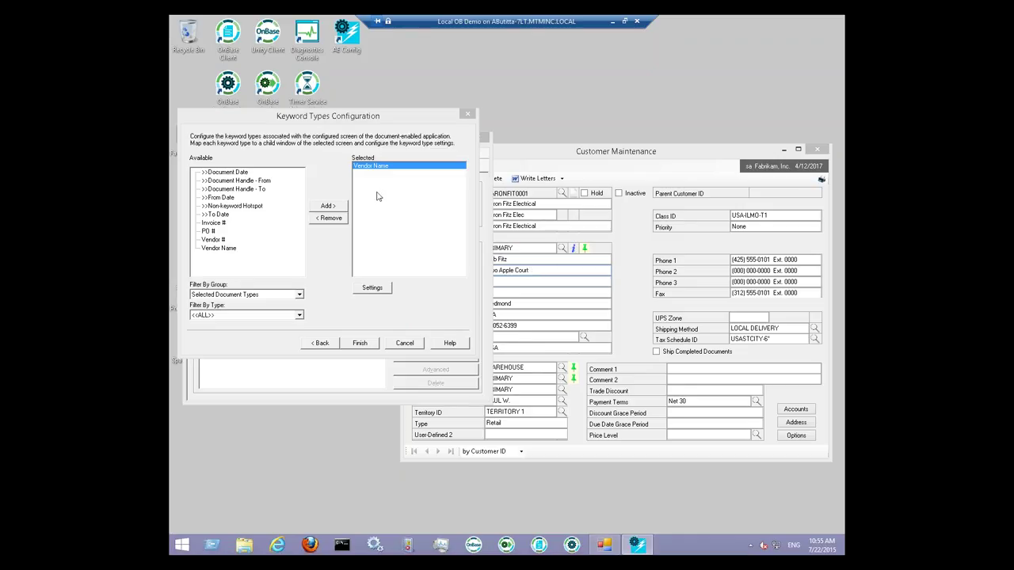
click(359, 343)
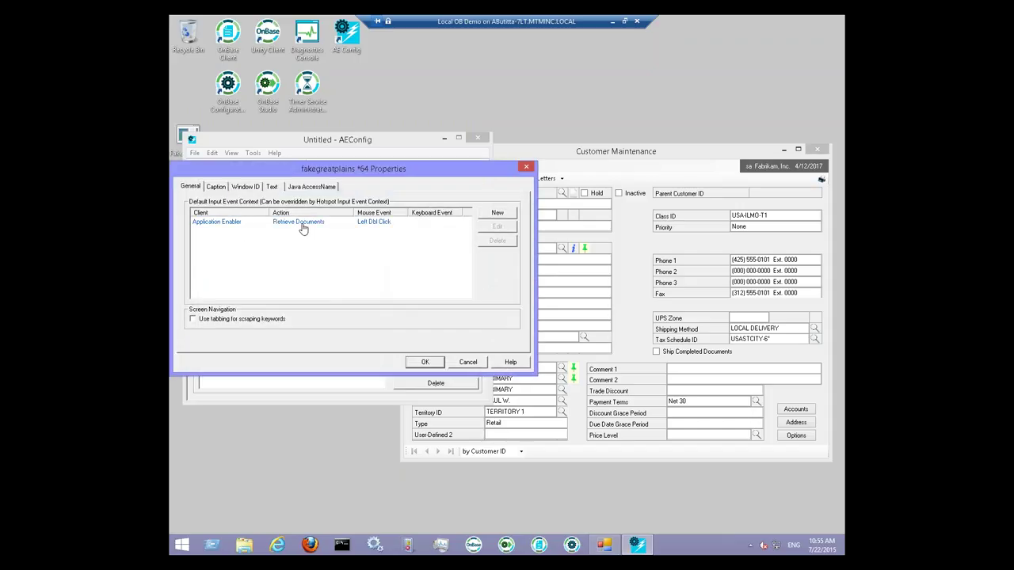
Edit the Application Enabler input context: no mouse event, F6 keyboard trigger, Index action.
click(336, 224)
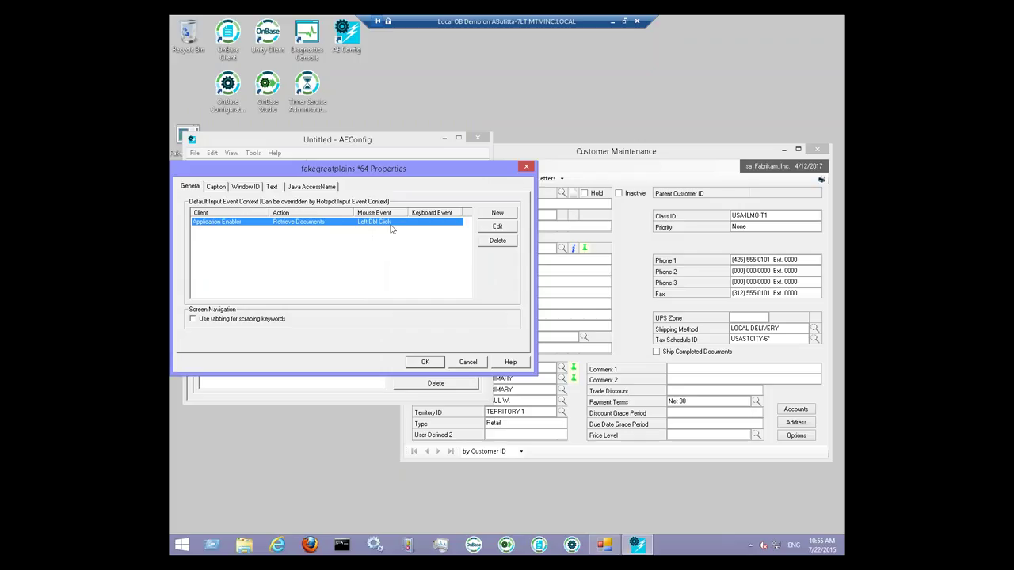
click(497, 226)
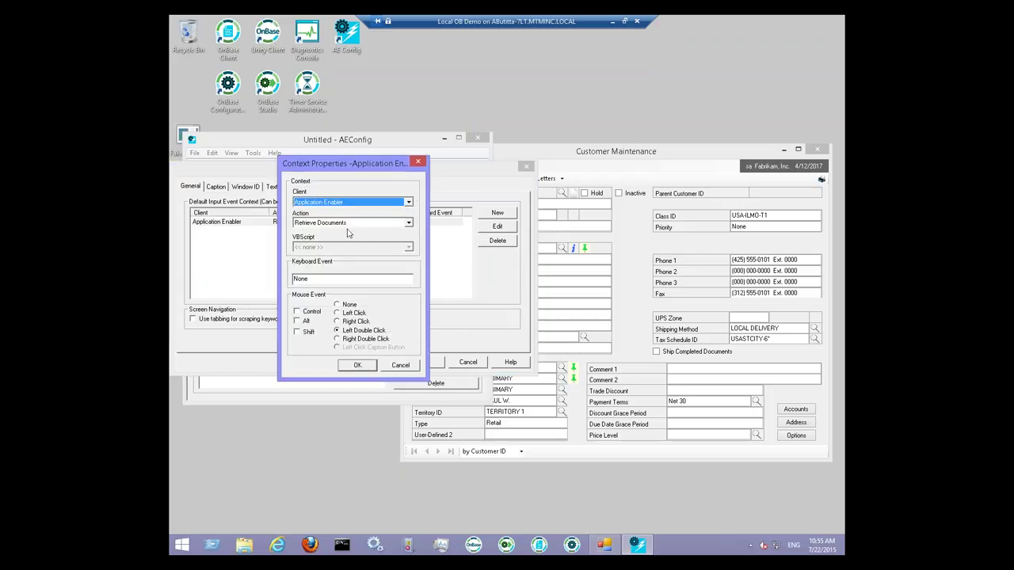
click(336, 305)
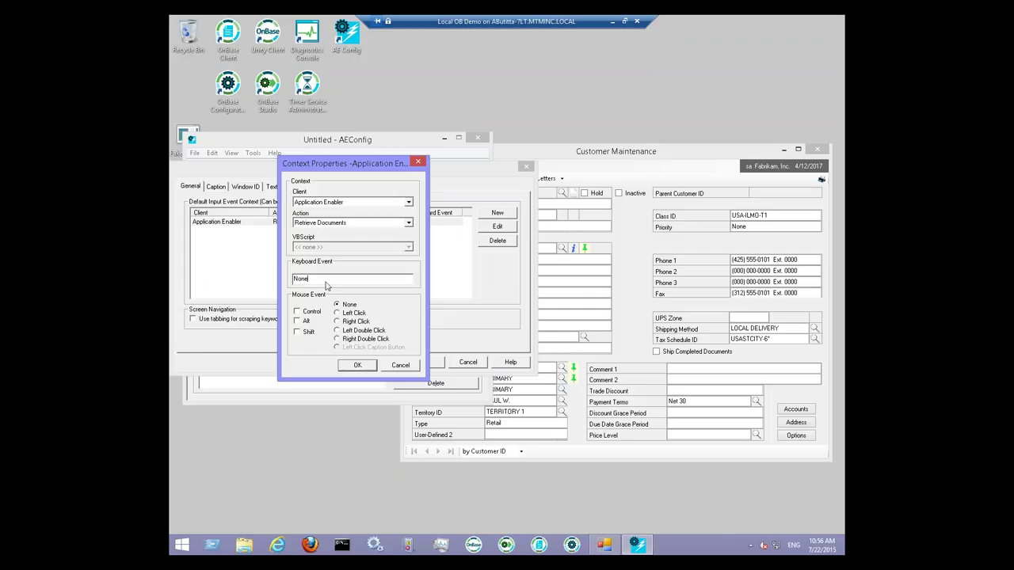
key(F8)
click(354, 228)
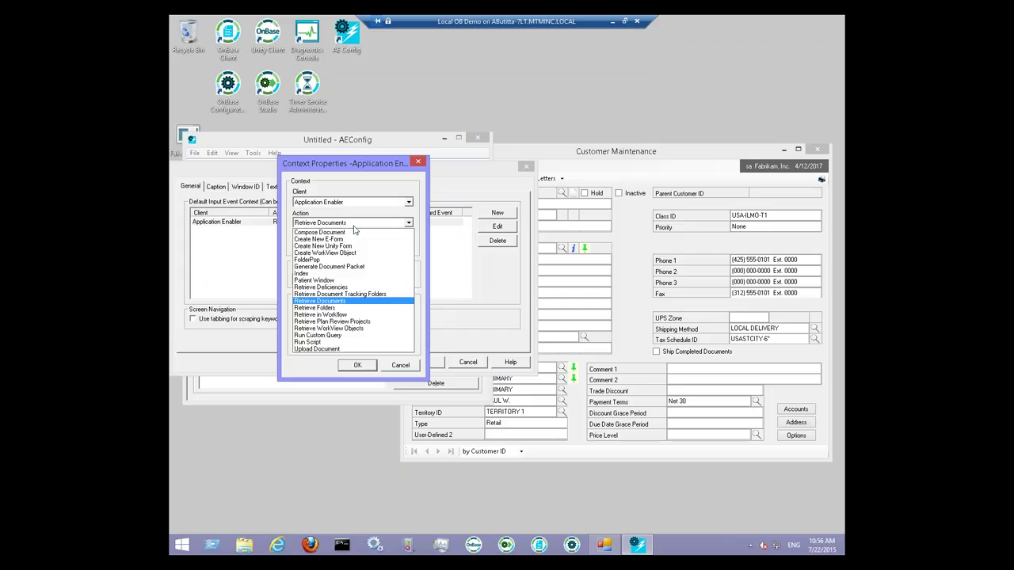
click(349, 274)
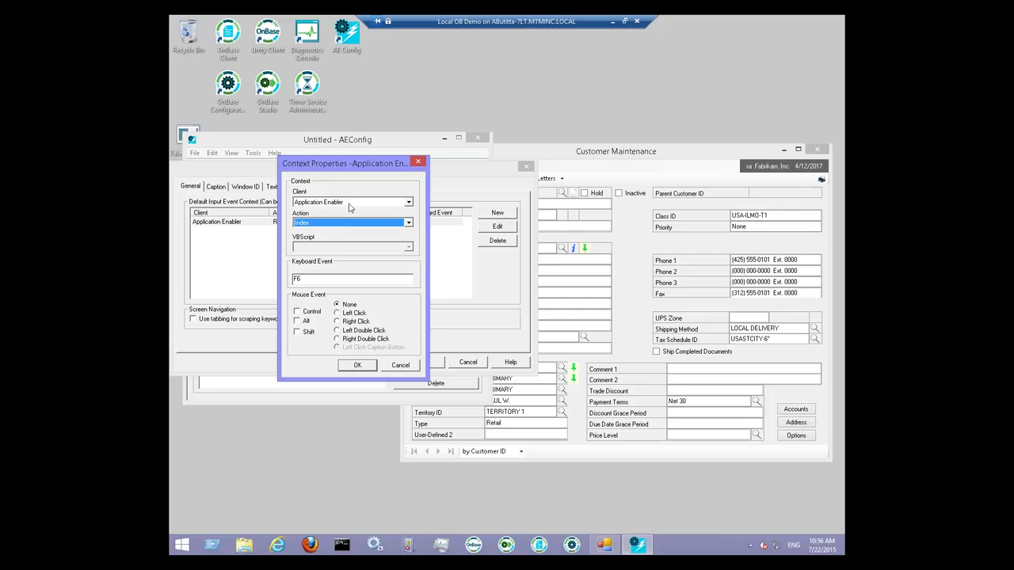
click(355, 365)
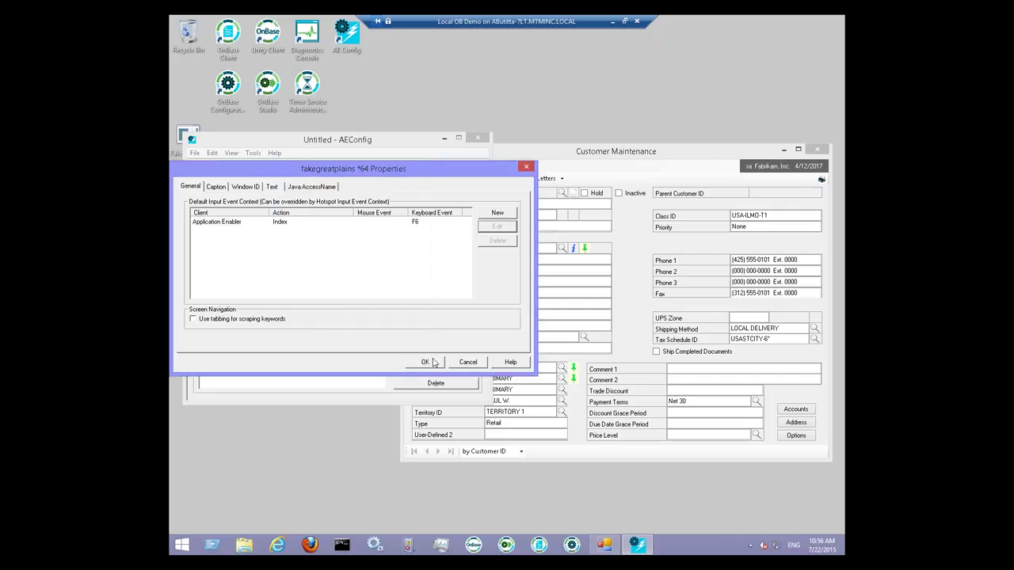
Review the fakegreatplains Properties tabs, confirm the Index on F6 context, and close with OK.
click(223, 190)
click(245, 191)
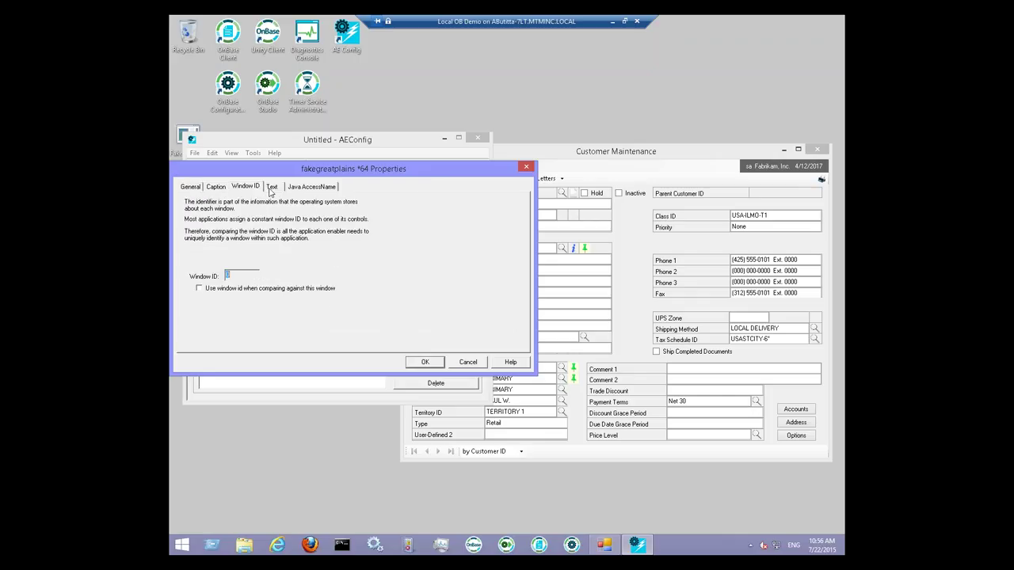
click(272, 190)
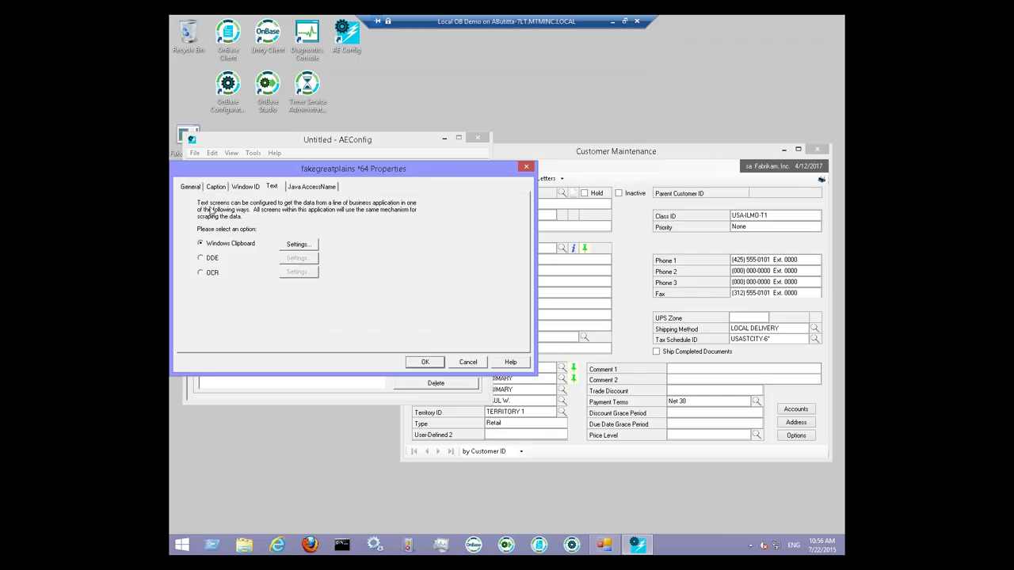
click(193, 190)
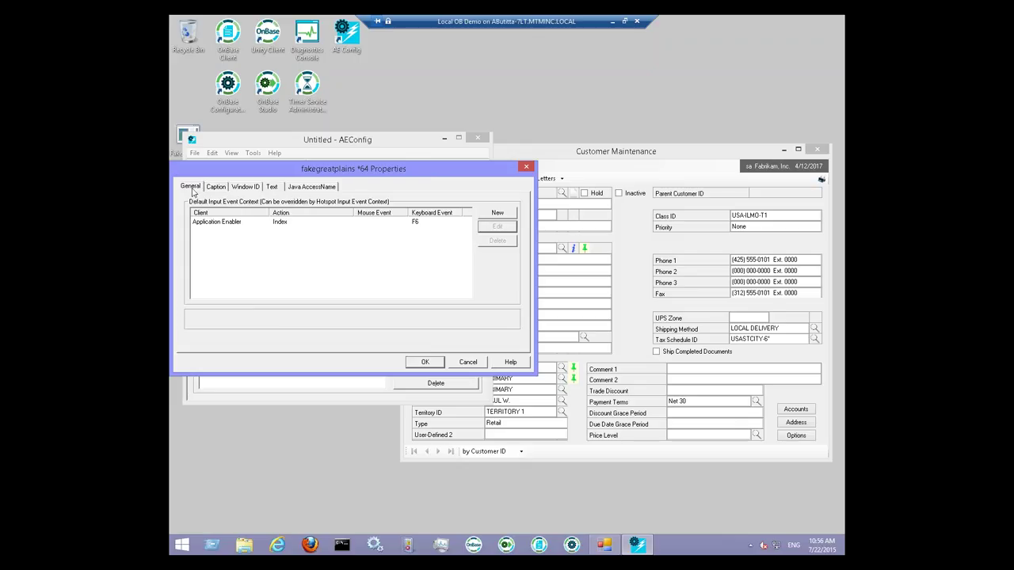
click(274, 188)
click(194, 189)
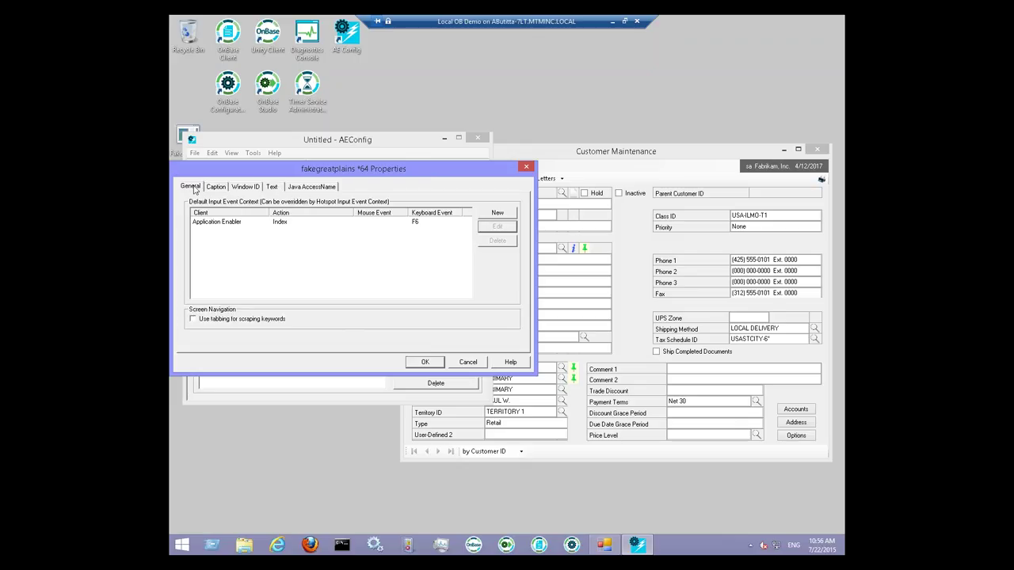
click(422, 364)
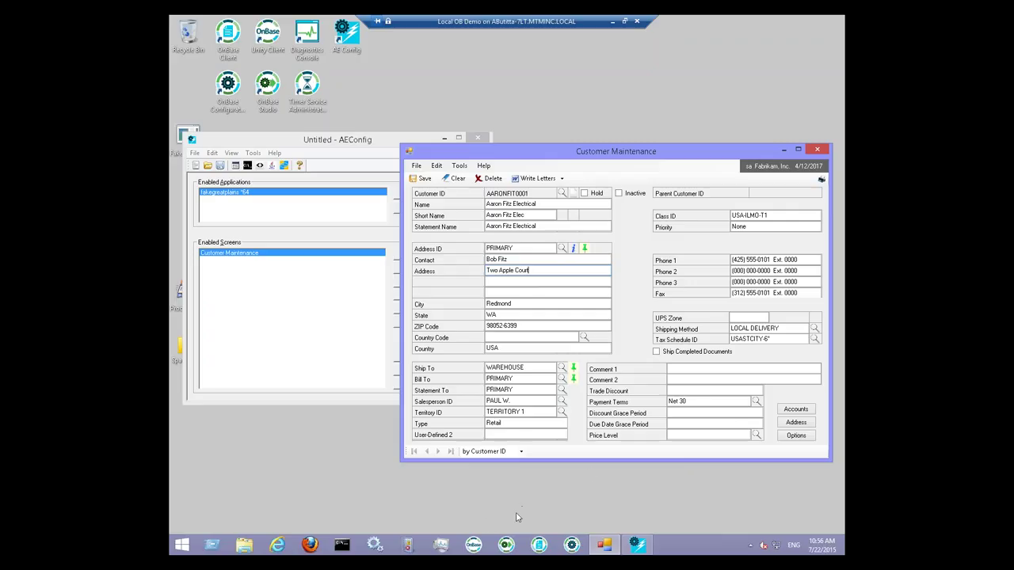
Launch the OnBase client from the taskbar so the Application Enabler toolbar starts running.
click(473, 546)
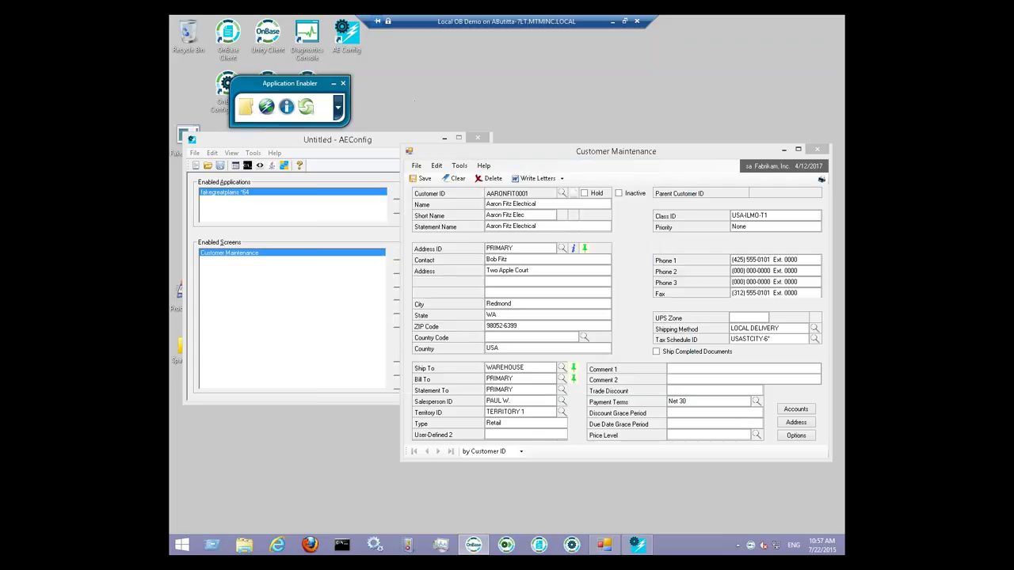
Raise AEConfig and use Save As to store the configuration on the Desktop as Untitled.xml.
click(333, 145)
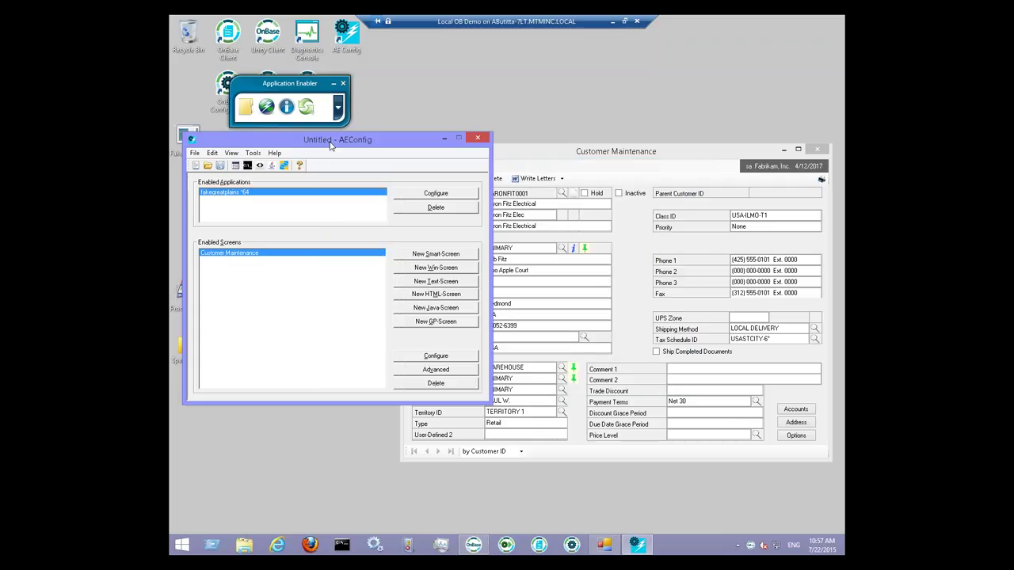
click(194, 153)
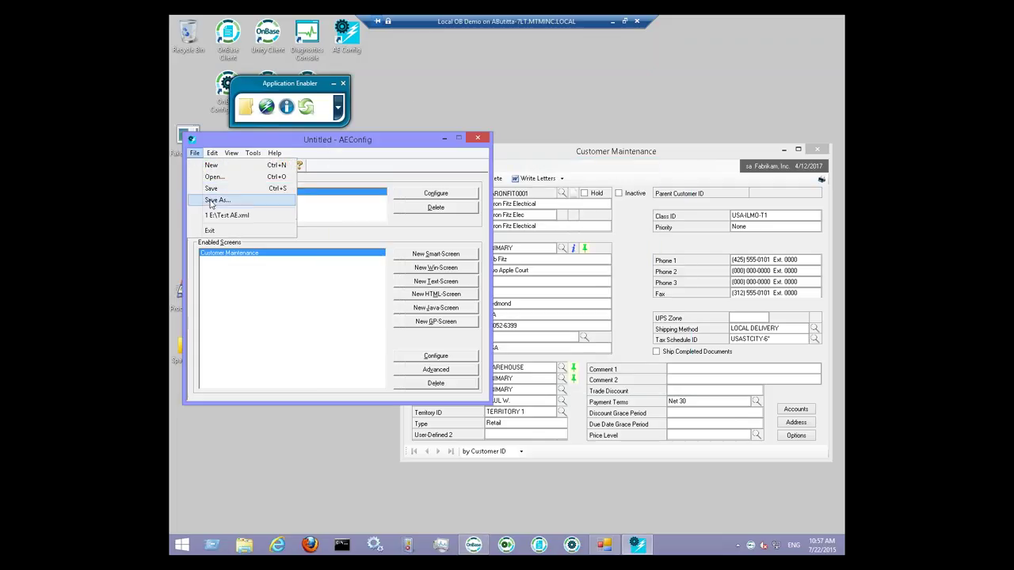
click(214, 199)
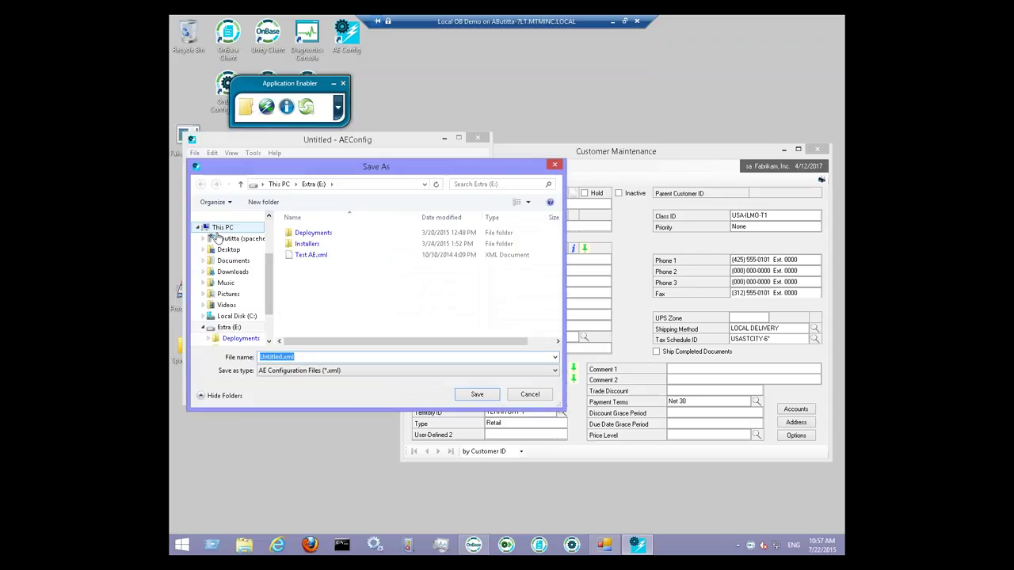
click(229, 250)
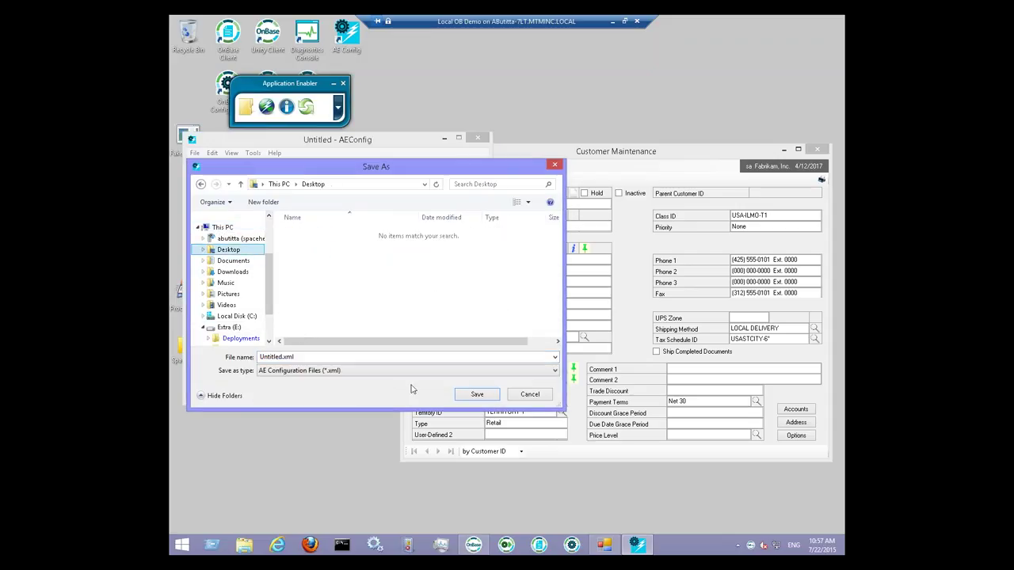
click(477, 393)
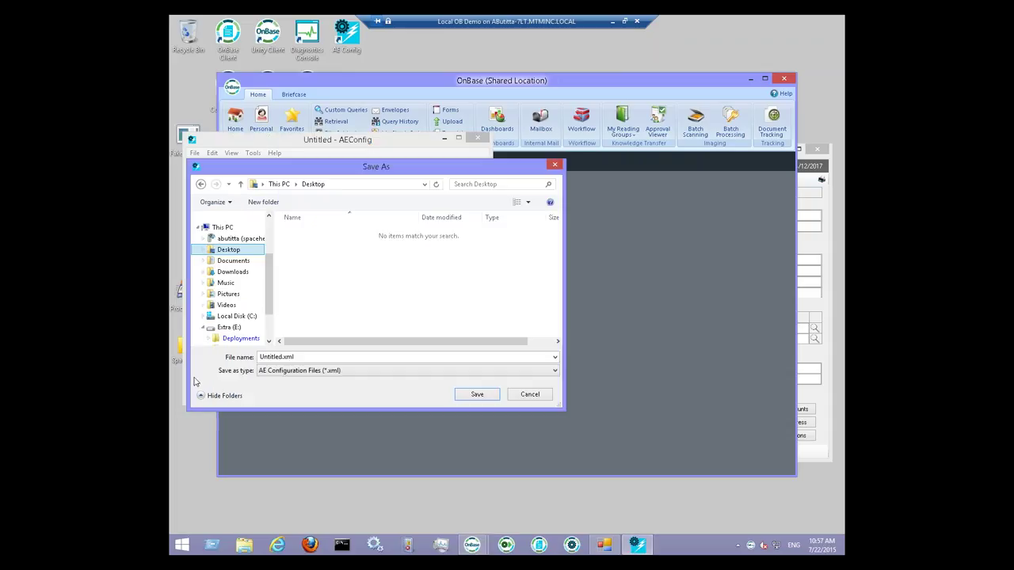
click(468, 394)
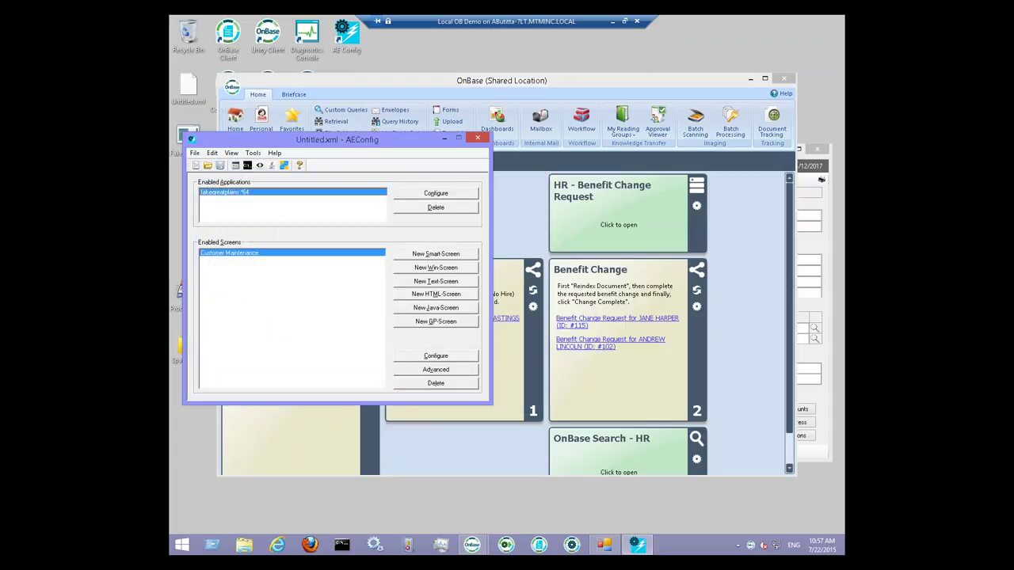
Load Desktop\Untitled.xml through the tray icon's Application Enabler menu, then open Document Retrieval.
right_click(748, 546)
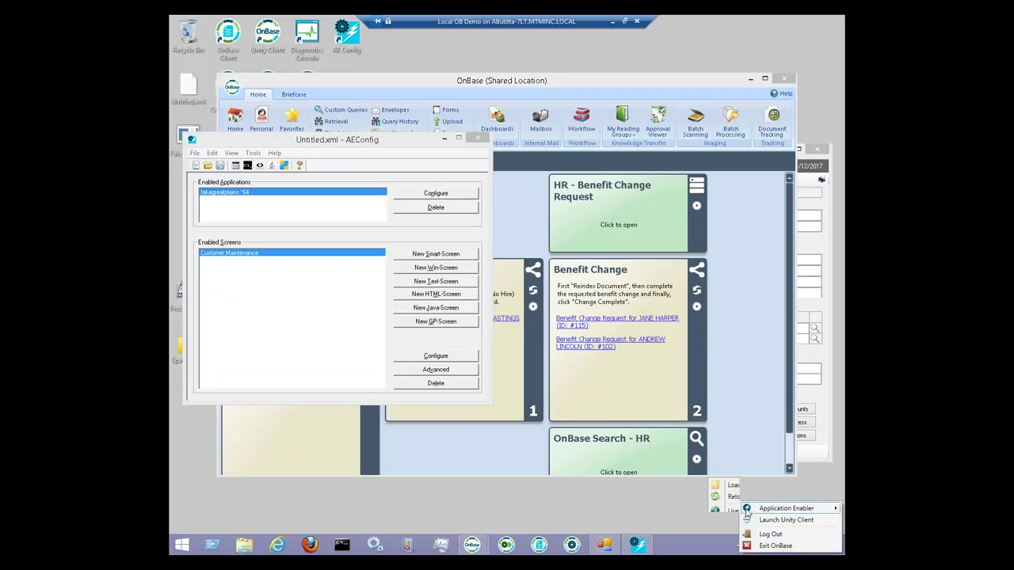
mouse_move(748, 509)
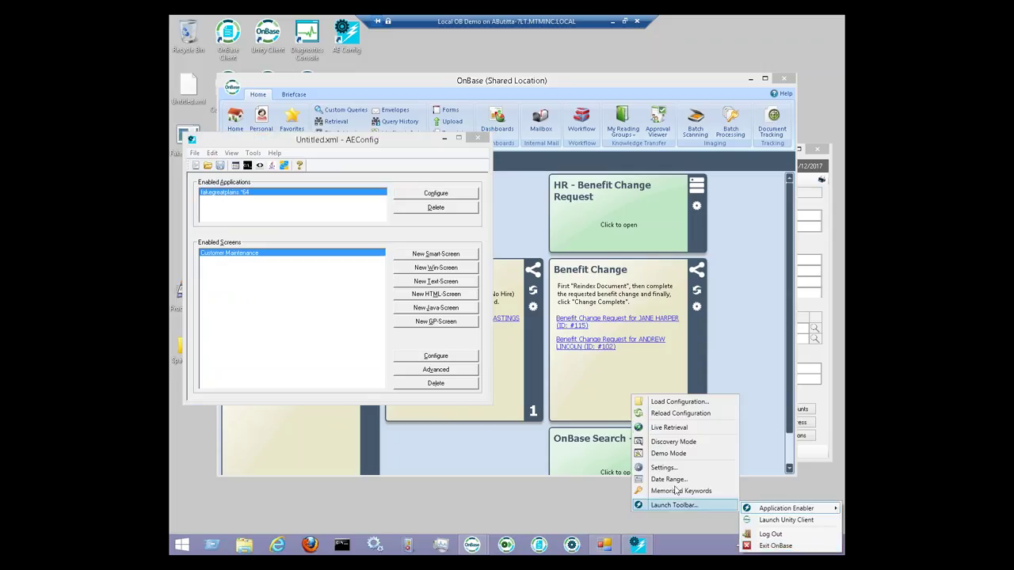
click(665, 402)
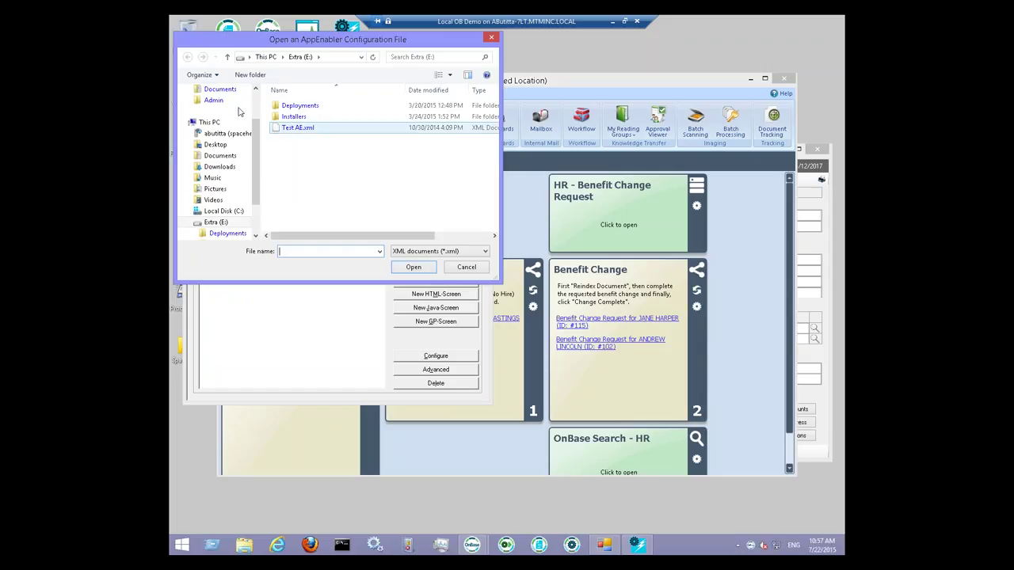
scroll(252, 115, up, 2)
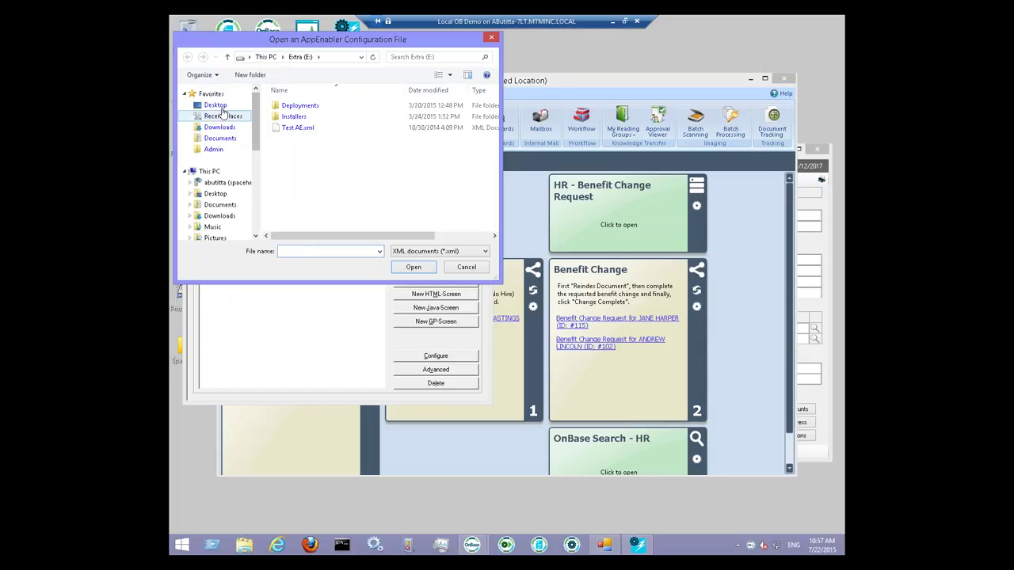
click(221, 106)
double_click(289, 225)
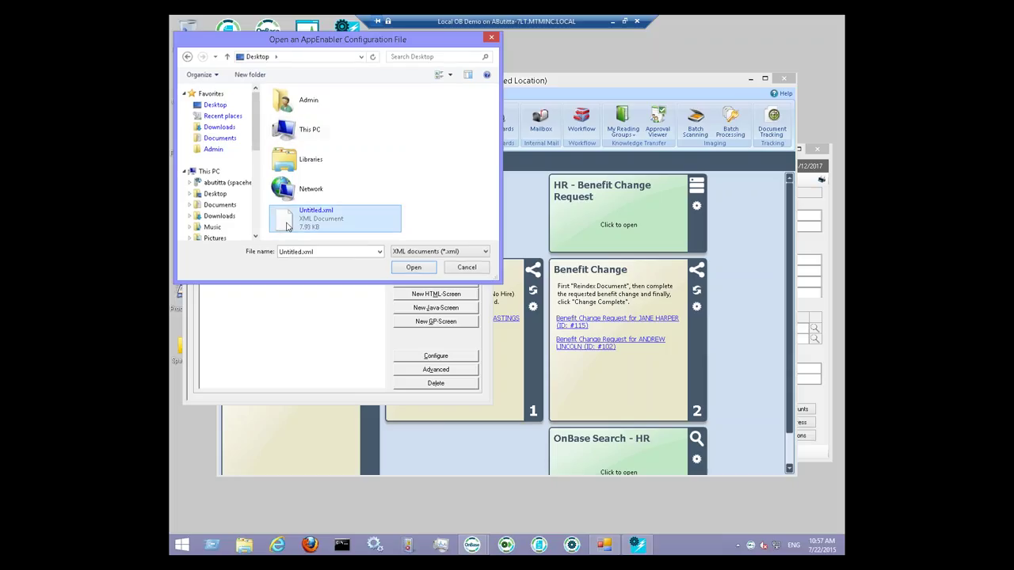
click(468, 82)
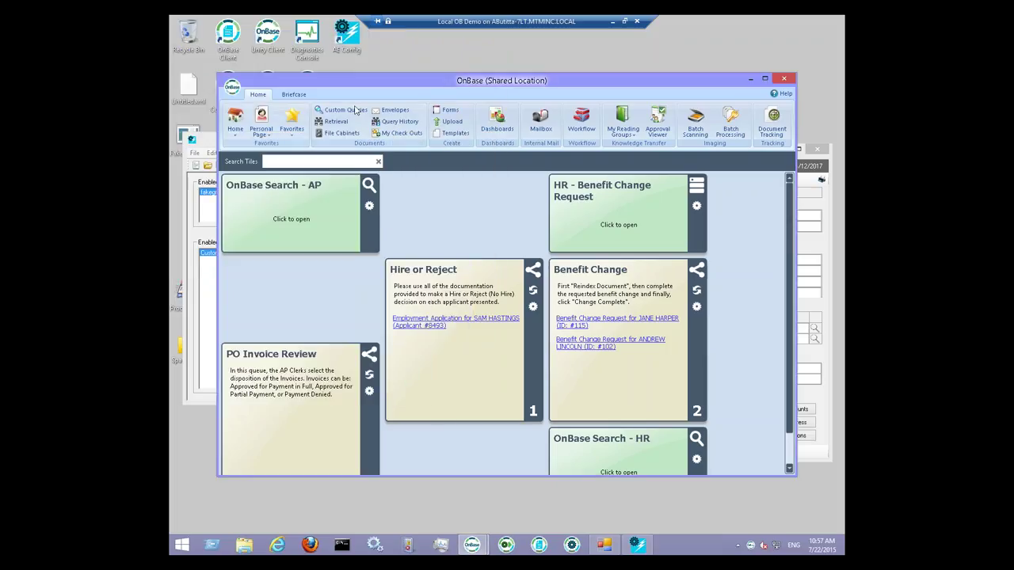
click(337, 123)
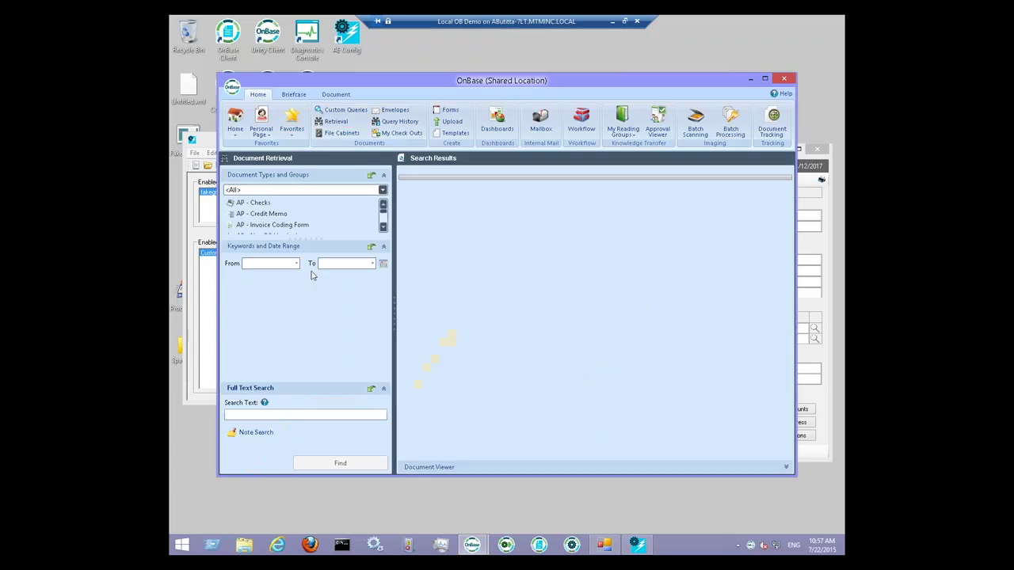
Search the AP - Packing Slip type and open the PO 660 slip from OFFICE SUPPLY WAREHOUSE.
double_click(383, 227)
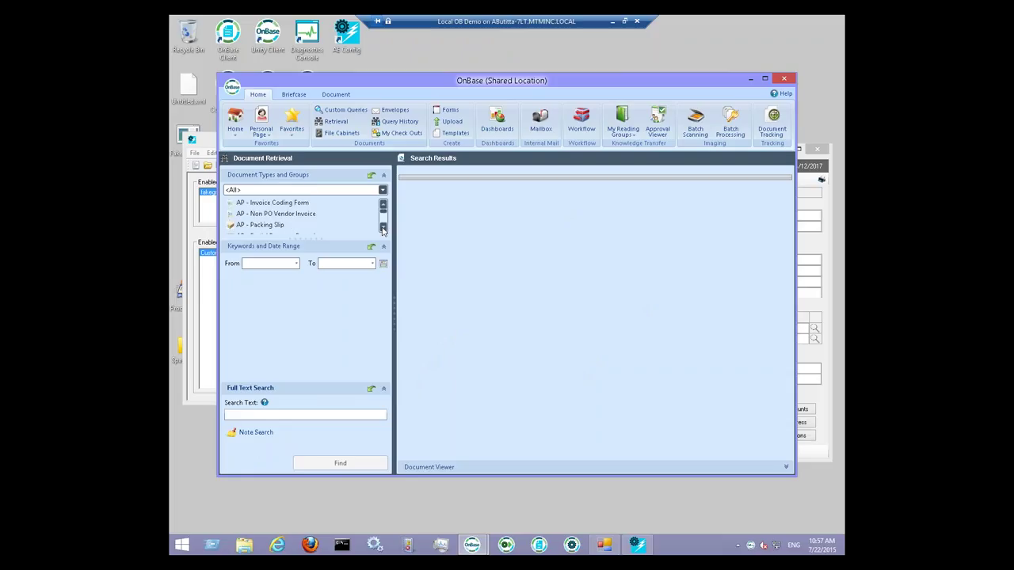
click(254, 226)
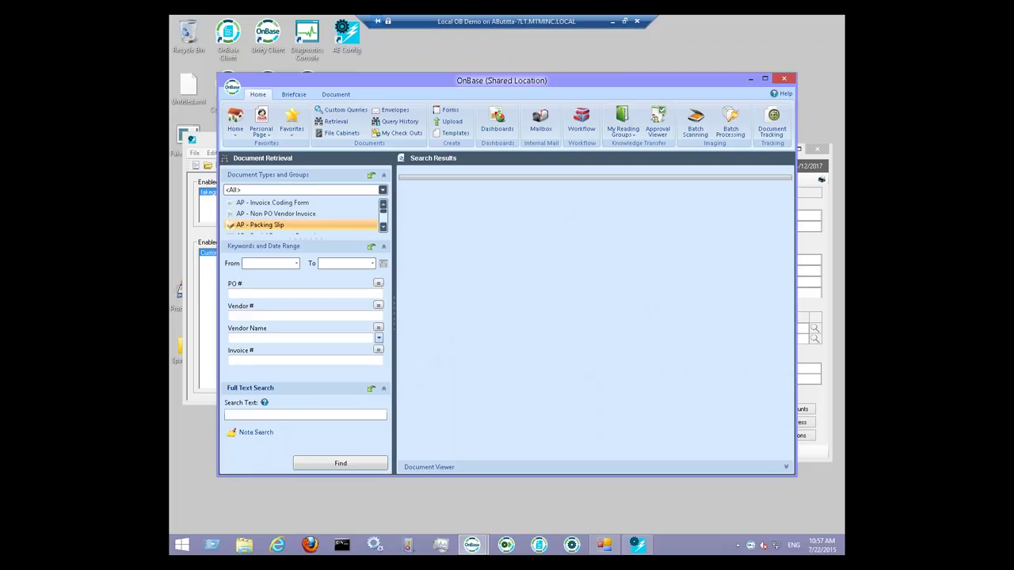
click(326, 459)
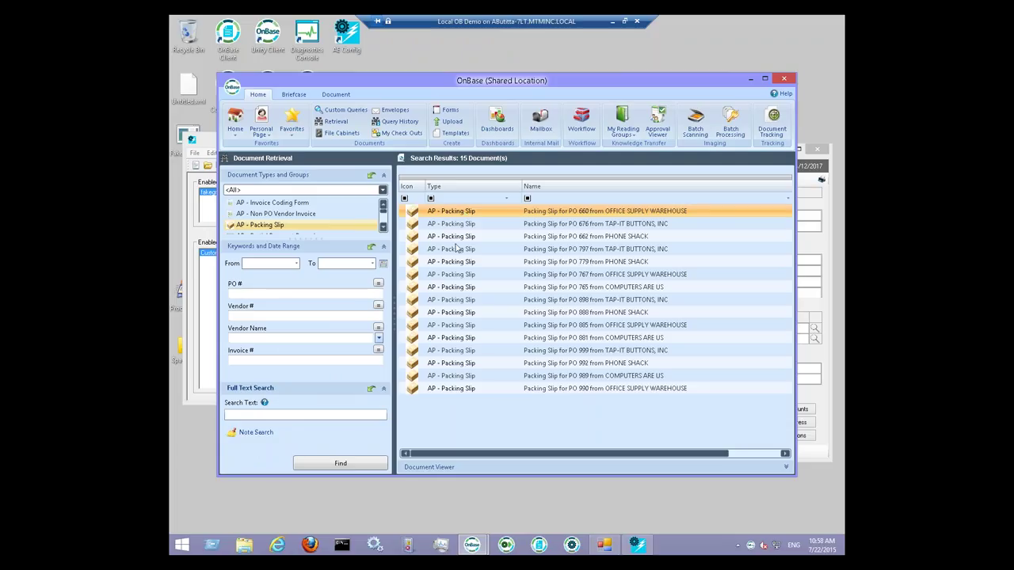
double_click(457, 247)
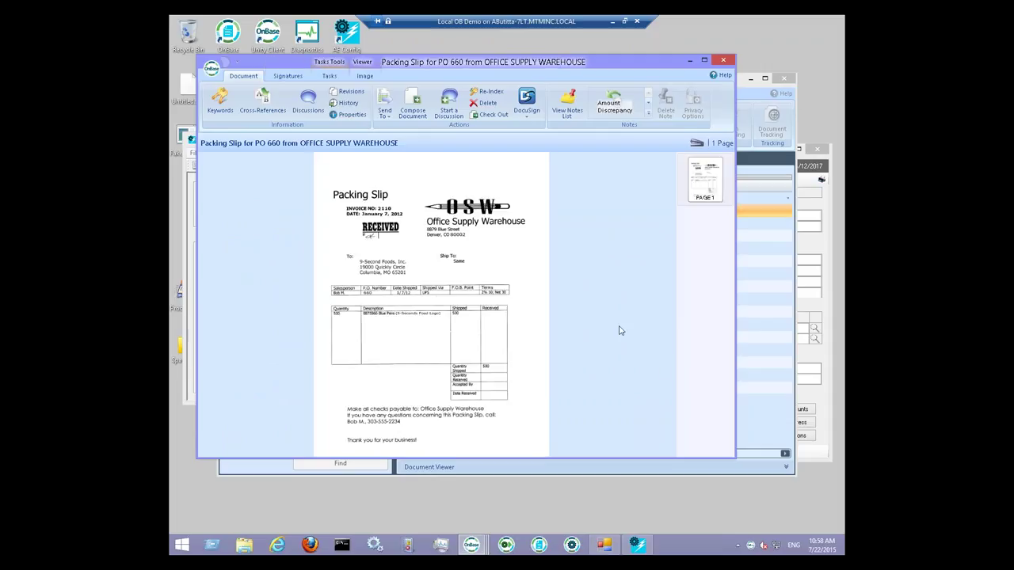
Show the packing slip's Keywords and position the Customer Maintenance record beside the viewer.
click(220, 112)
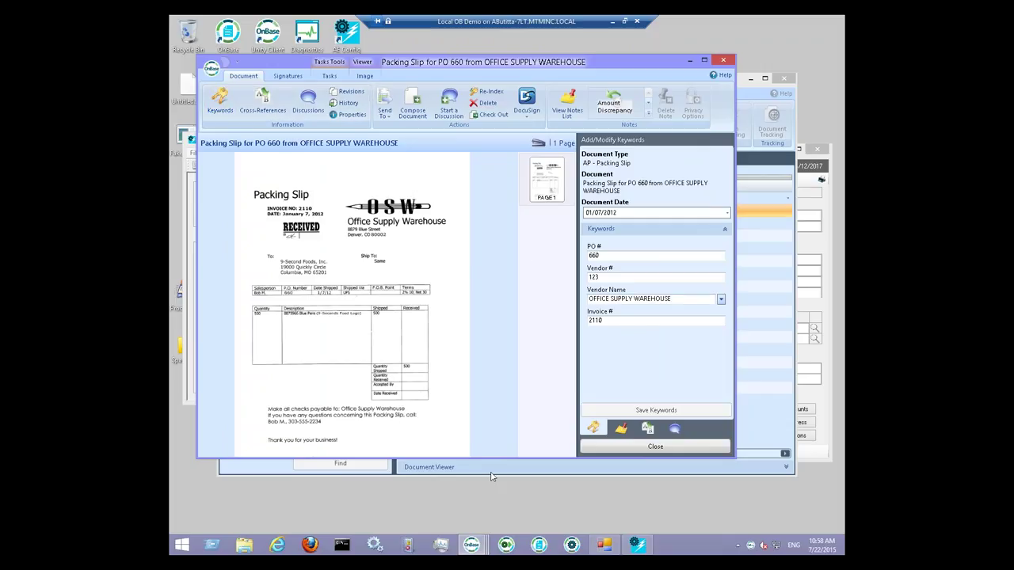
click(603, 545)
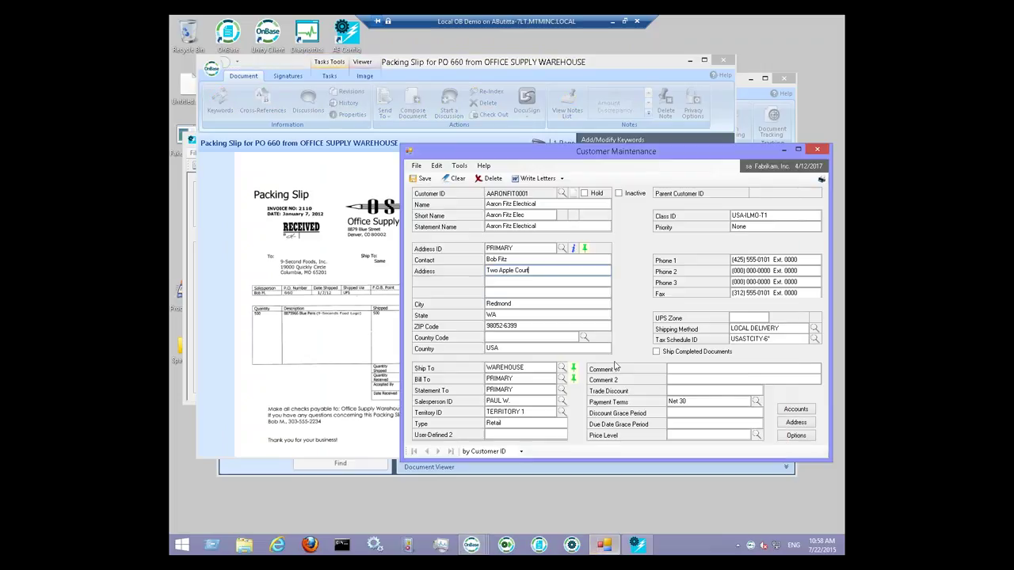
key(Tab)
drag(595, 155, 573, 135)
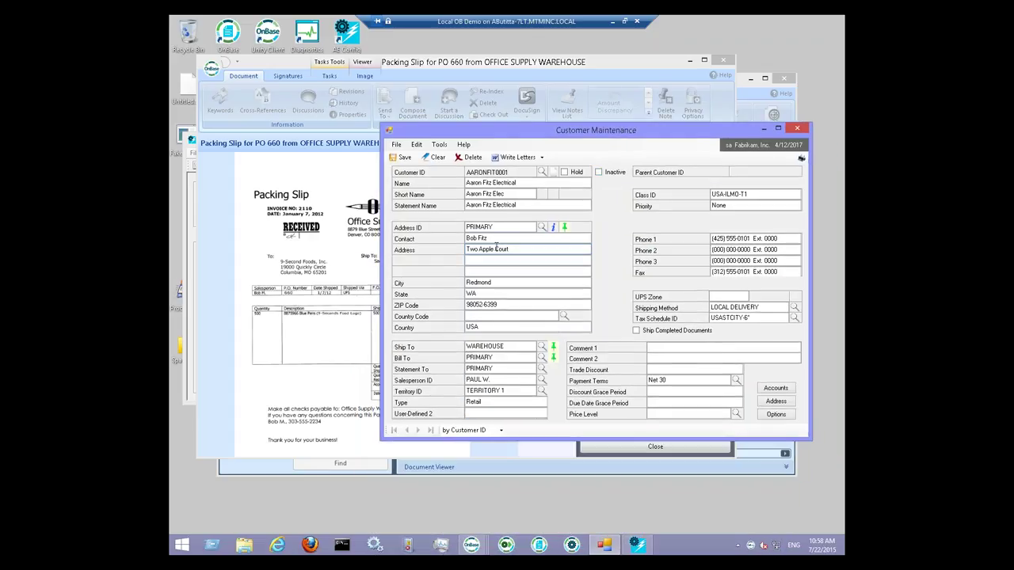
click(510, 72)
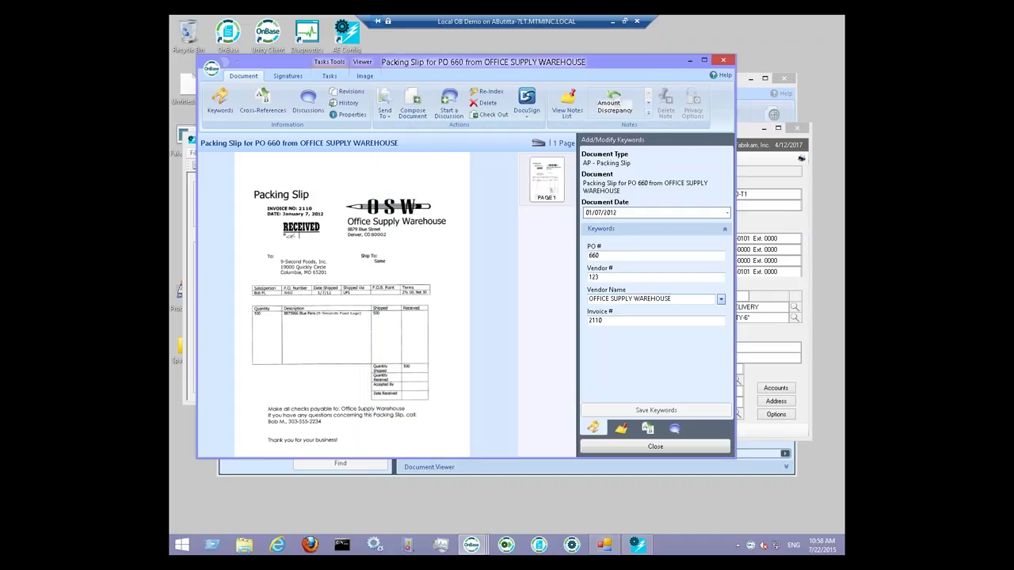
Select and focus the Vendor # and Vendor Name keyword values on the packing slip.
drag(670, 299, 558, 299)
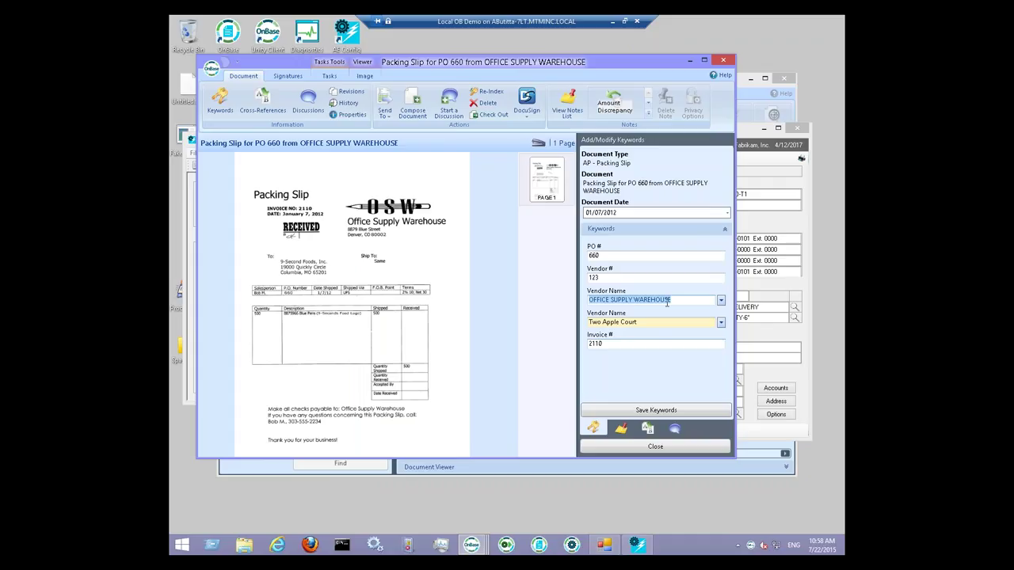
click(659, 279)
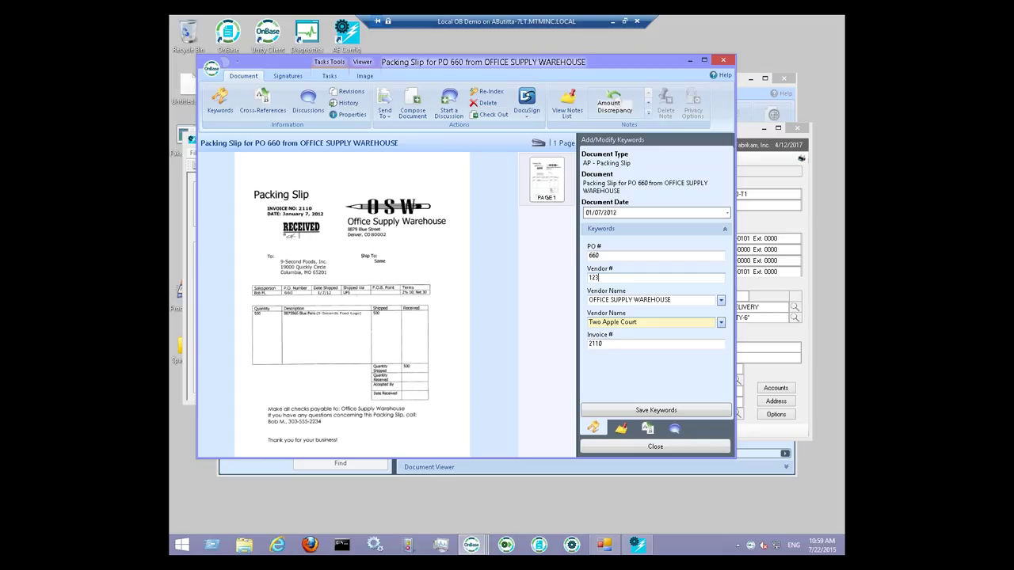
click(644, 300)
click(644, 299)
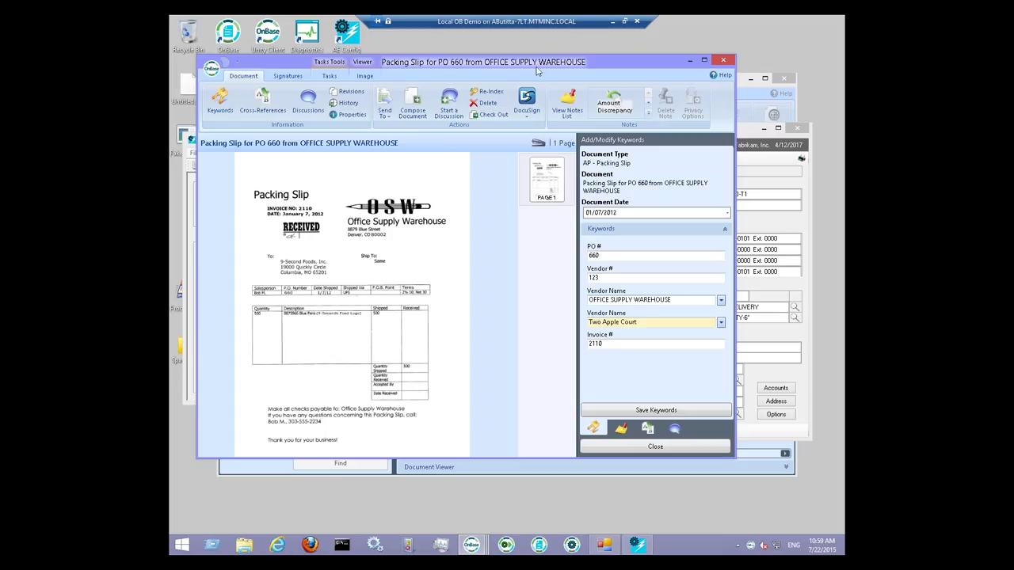
Close the packing slip document, declining to save the keyword changes.
click(217, 72)
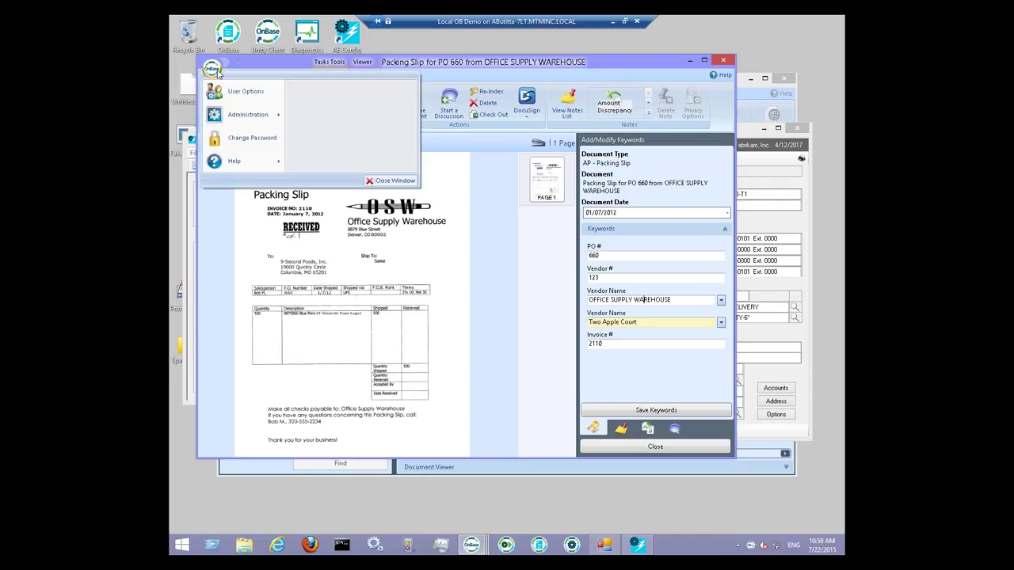
click(393, 181)
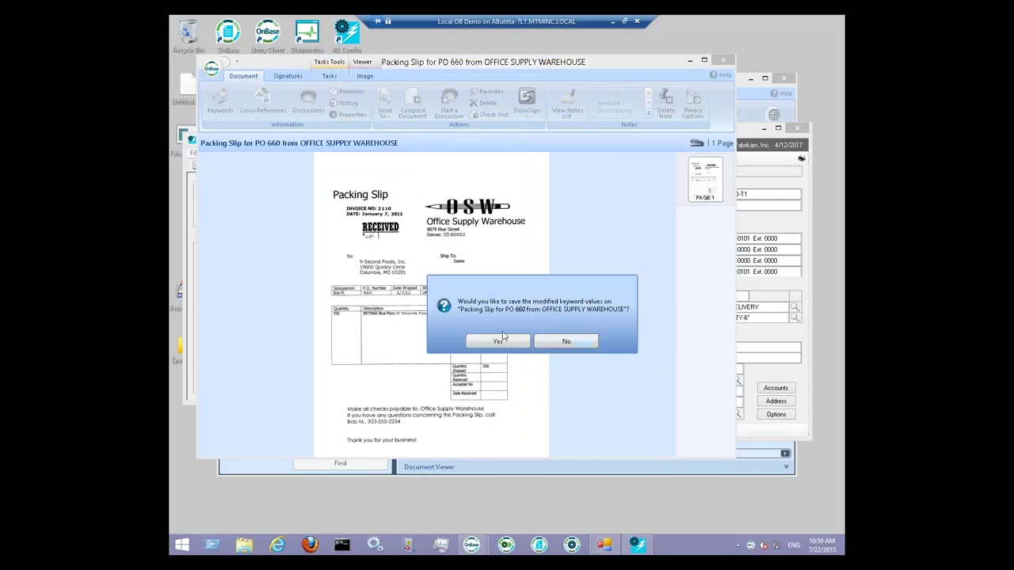
click(567, 343)
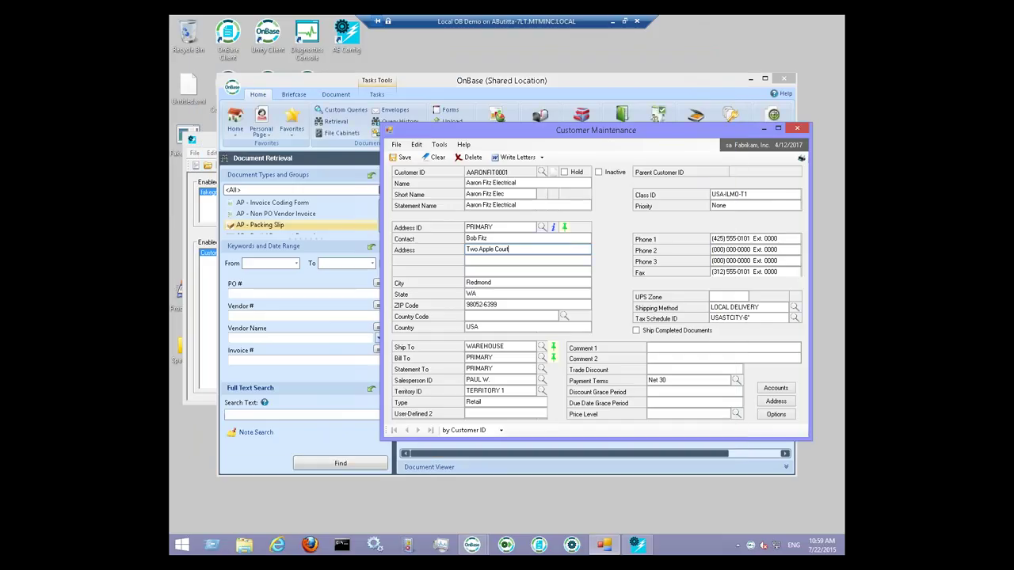
Close the Customer Maintenance window and the OnBase client window.
drag(416, 132, 276, 120)
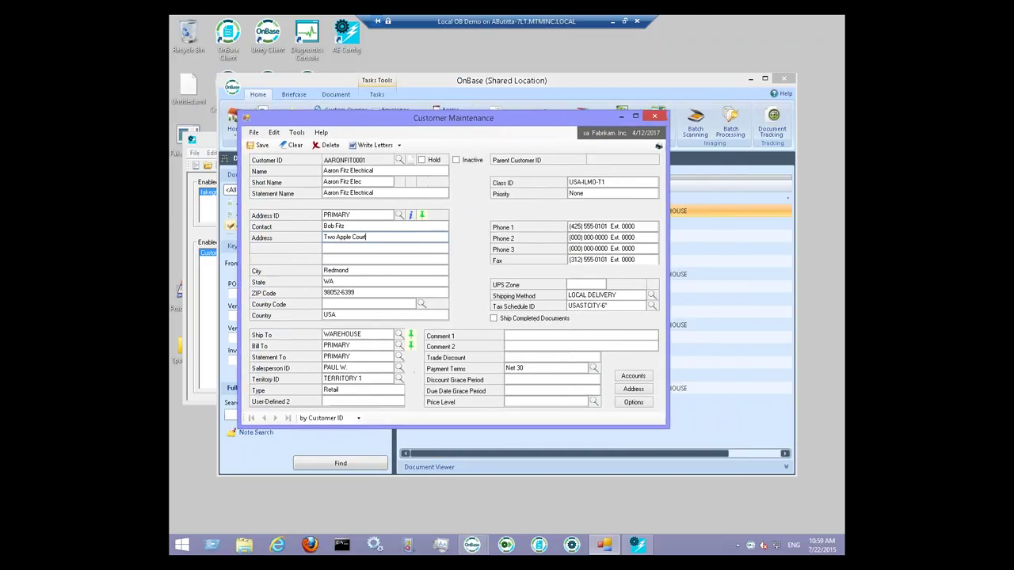
click(656, 119)
click(232, 85)
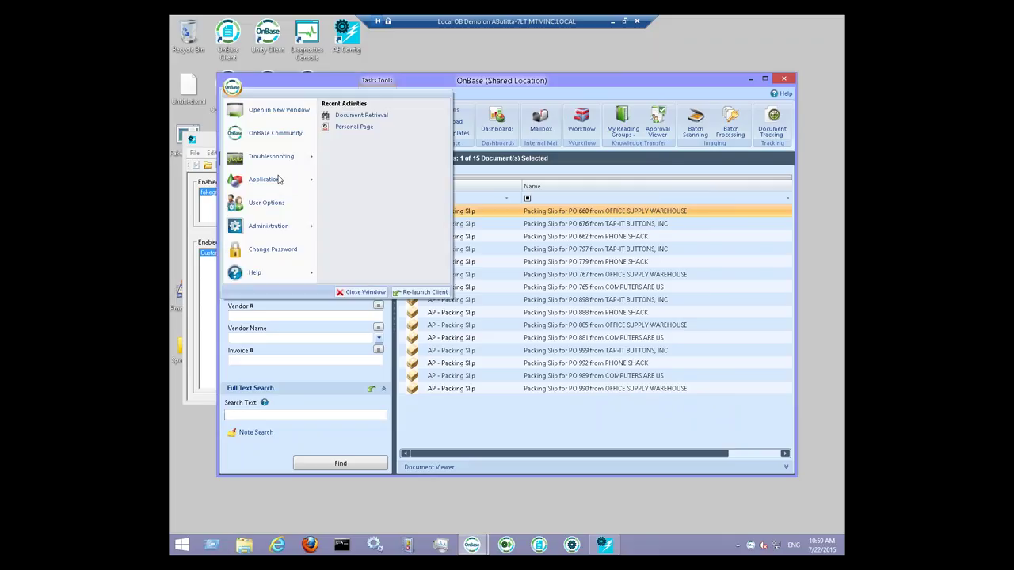
click(369, 291)
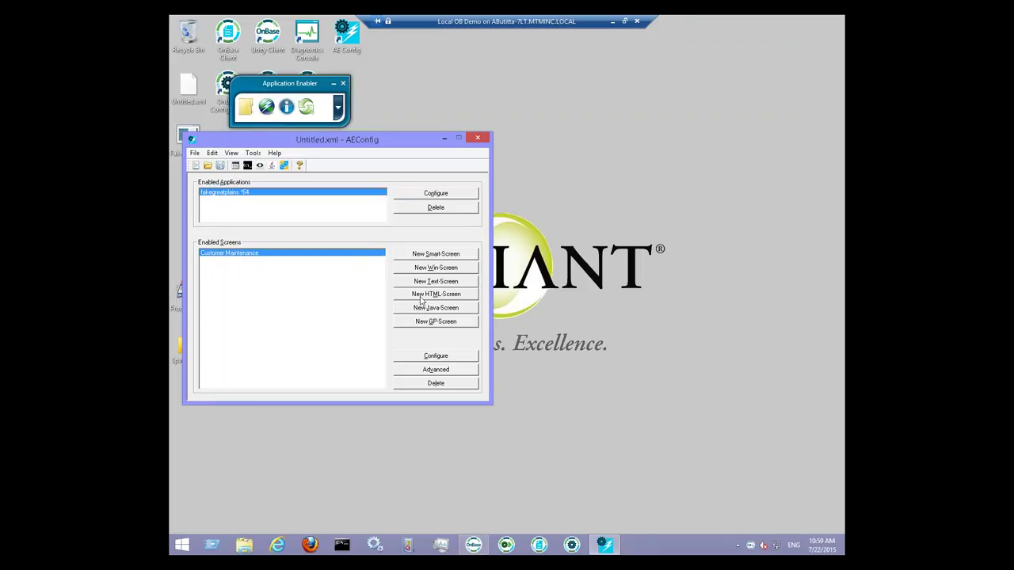
Re-run the Customer Maintenance screen wizard unchanged, then open the fakegreatplains *64 properties.
click(436, 356)
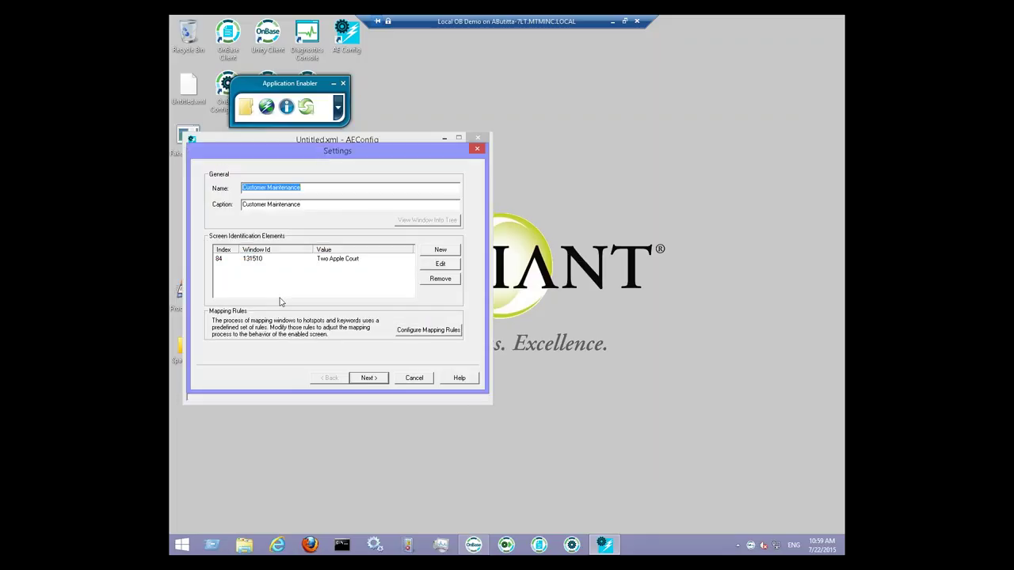
click(333, 260)
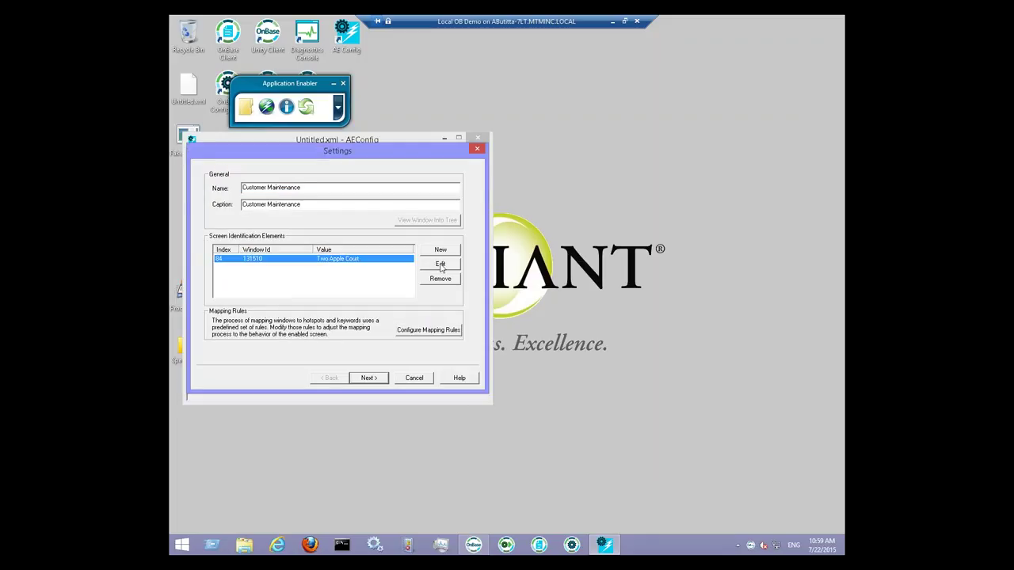
click(441, 265)
click(414, 348)
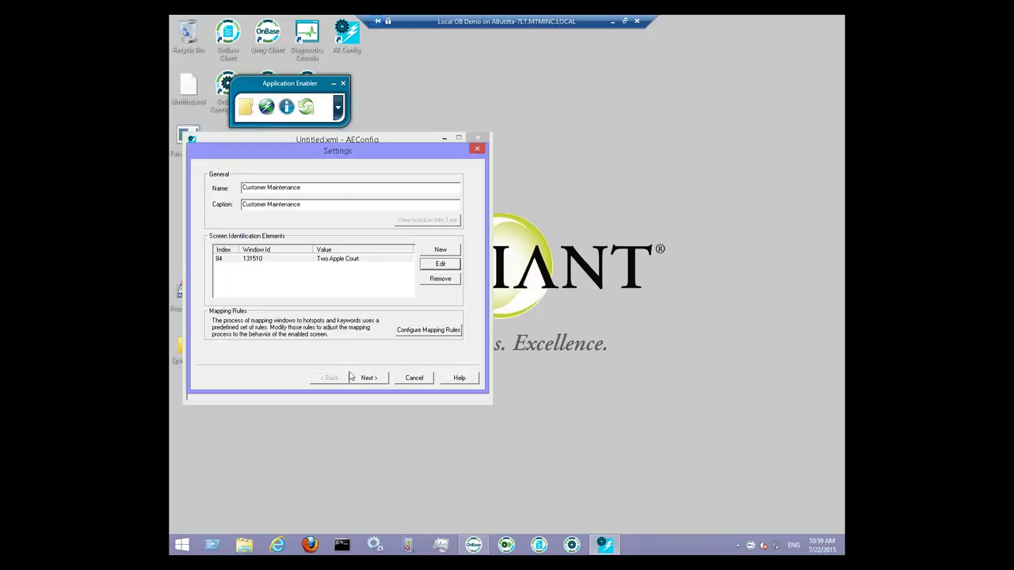
click(366, 378)
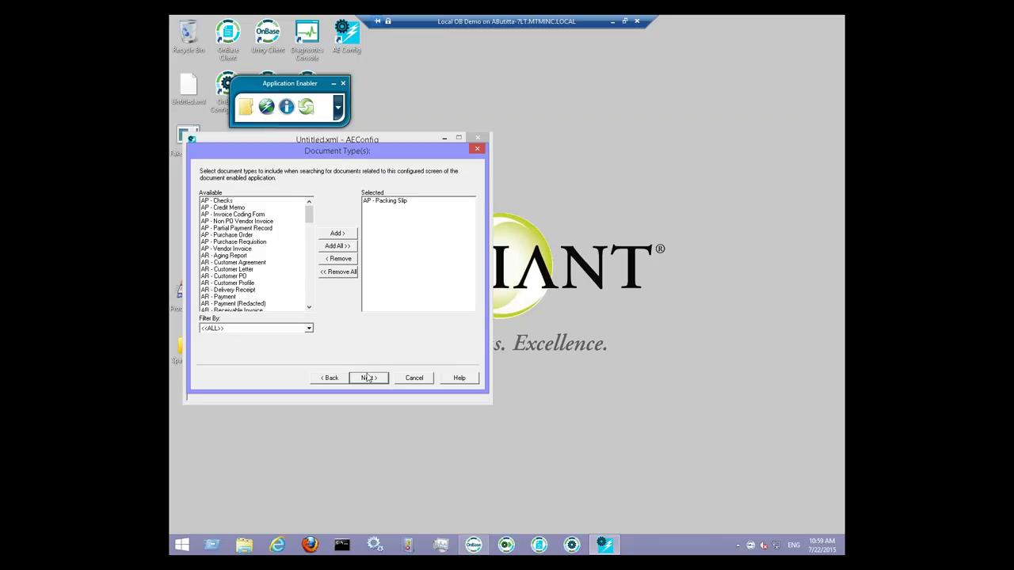
click(366, 378)
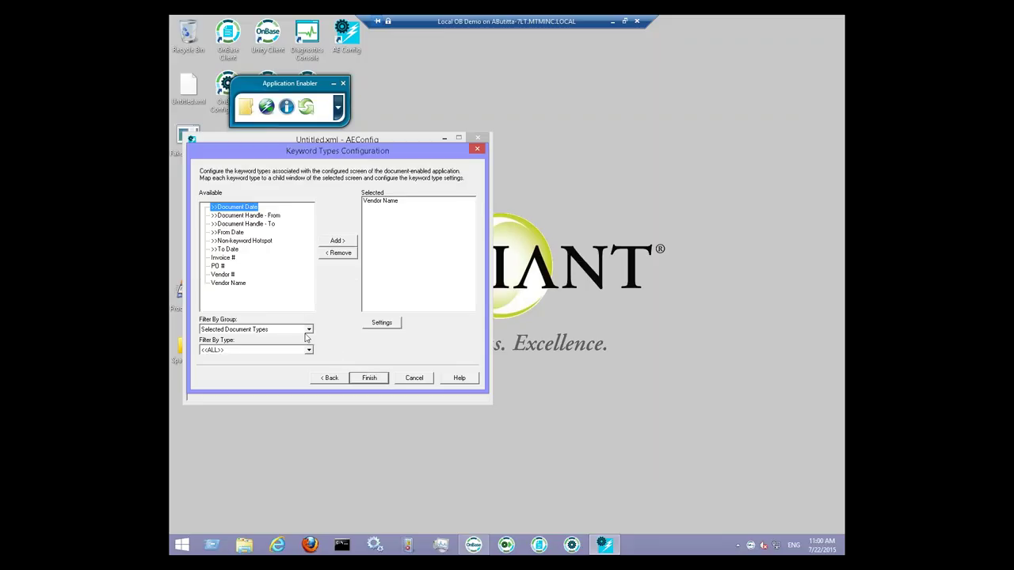
click(368, 378)
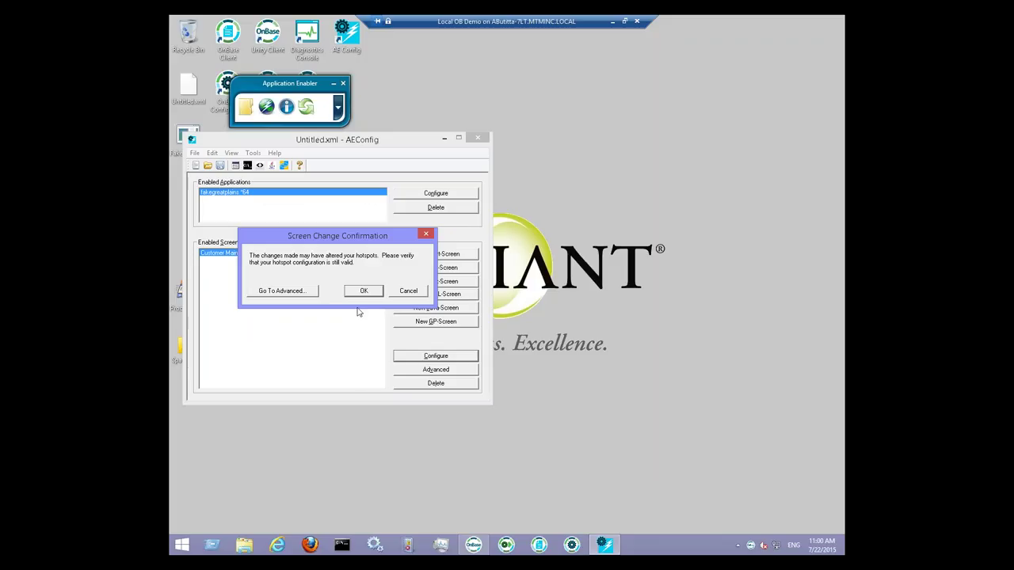
click(409, 291)
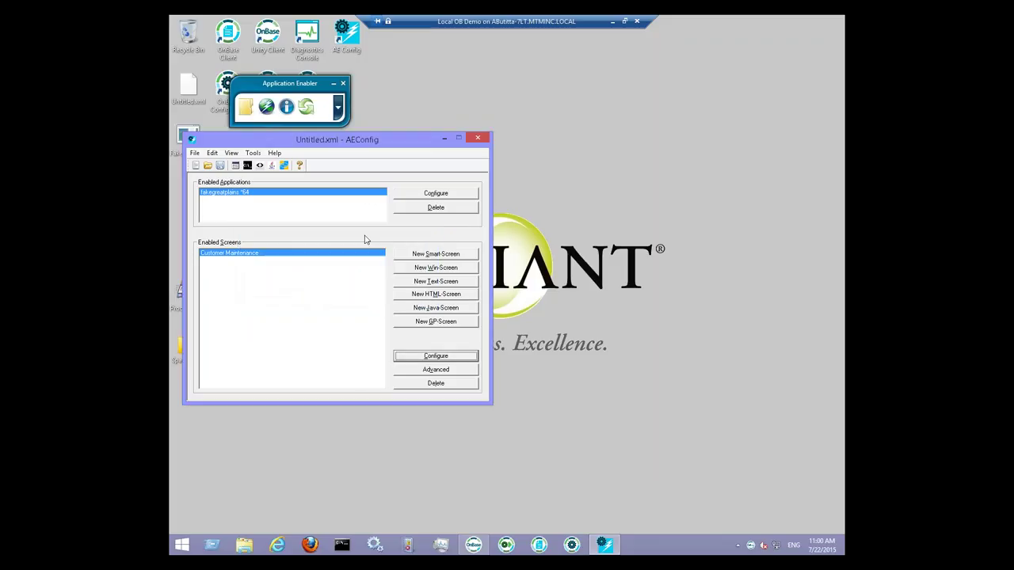
click(434, 195)
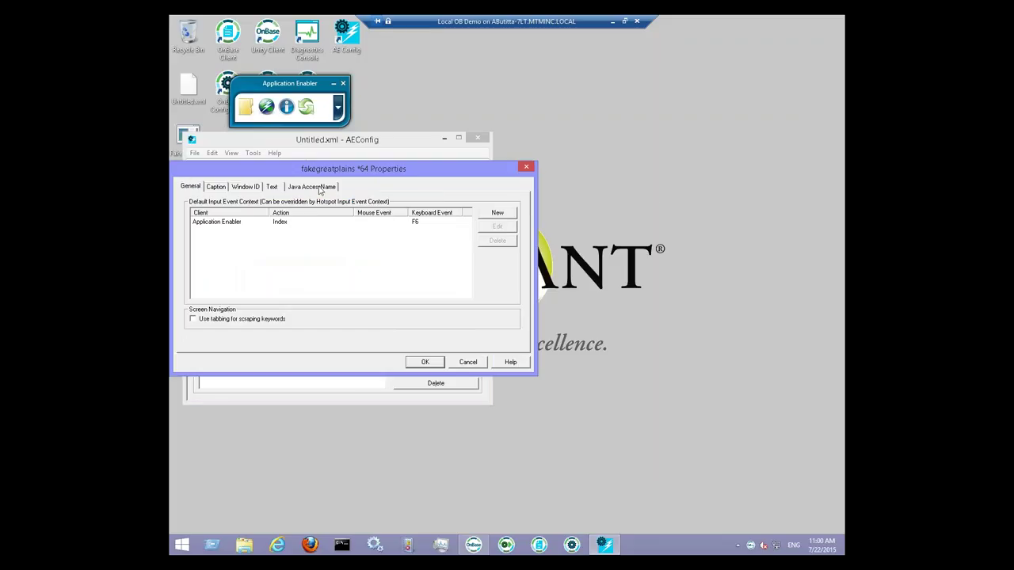
Check the F6 context's action stays Index, cancel, and close Properties and AEConfig.
click(280, 225)
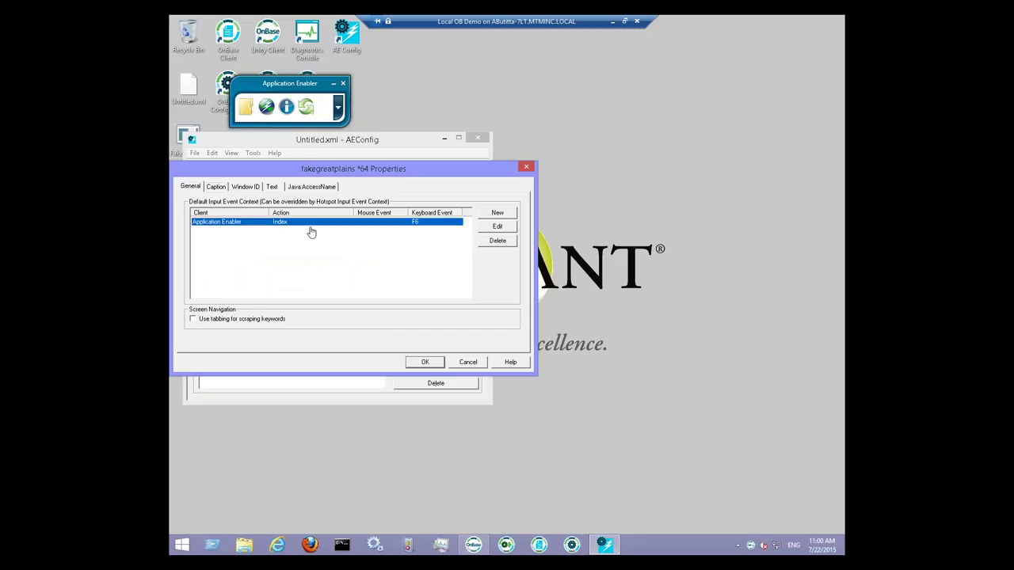
click(498, 227)
click(336, 225)
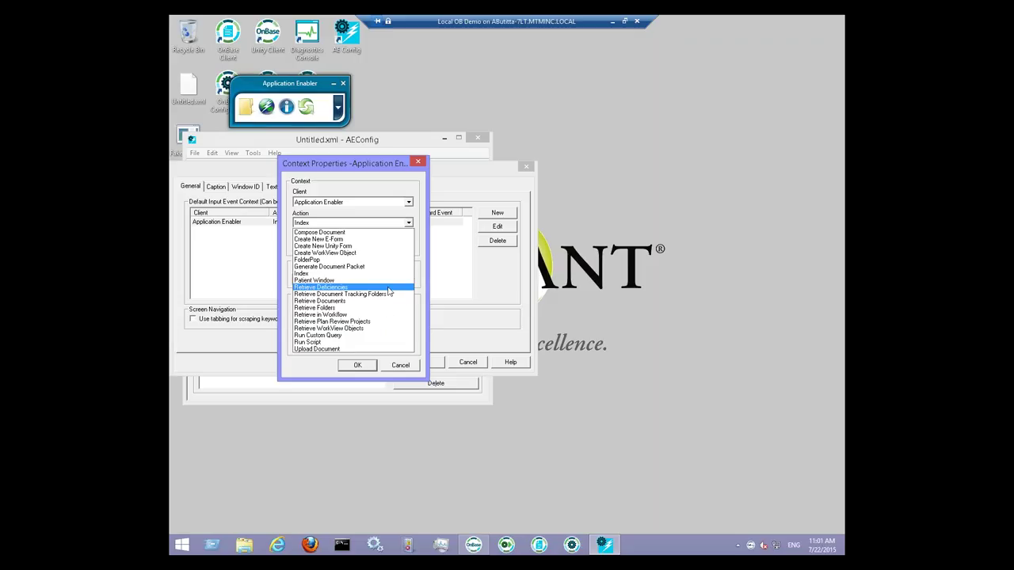
click(321, 368)
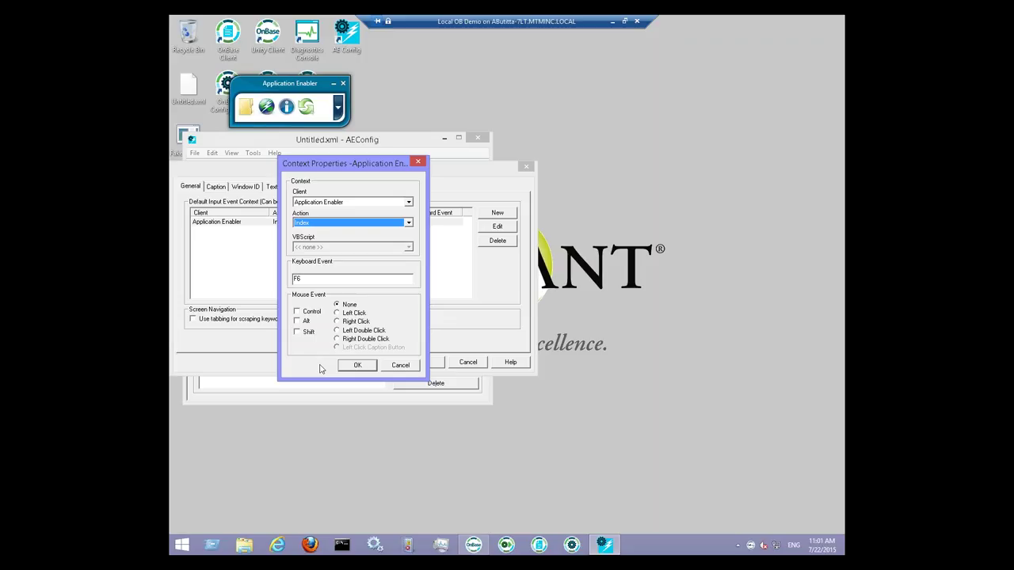
click(398, 365)
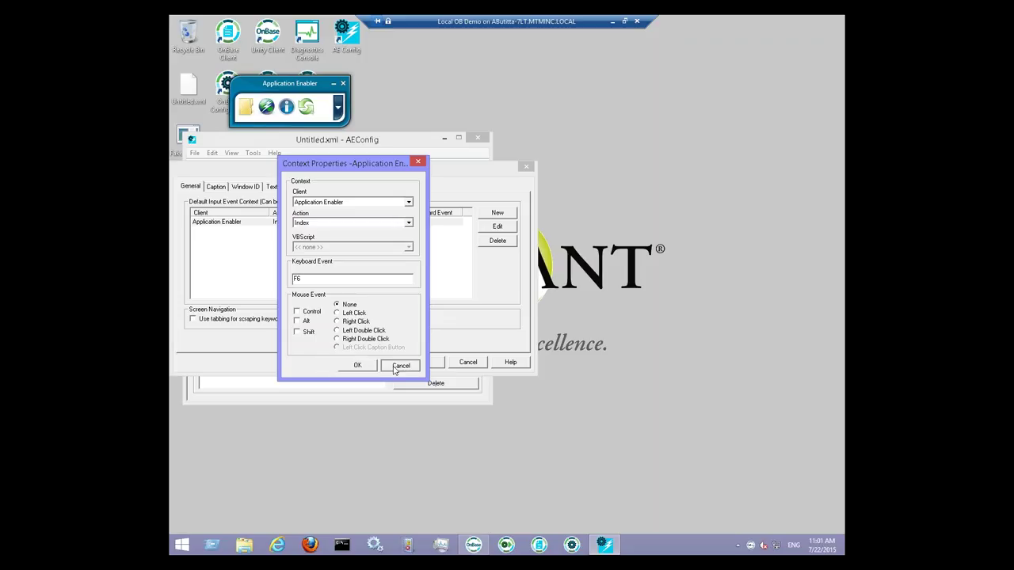
click(526, 167)
click(479, 140)
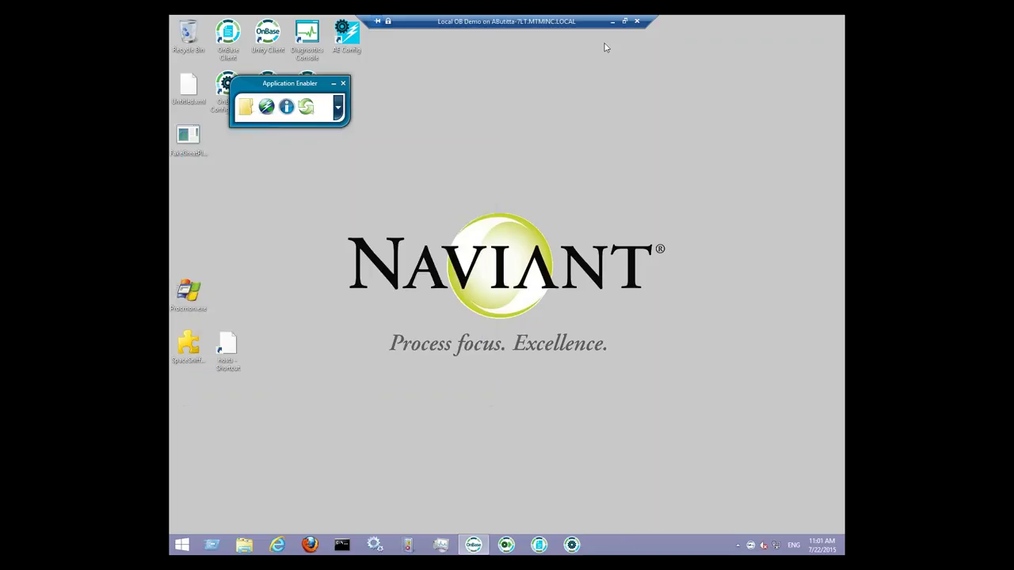
Minimize the remote session and run the slide show from slide 35, Online Resources.
click(612, 23)
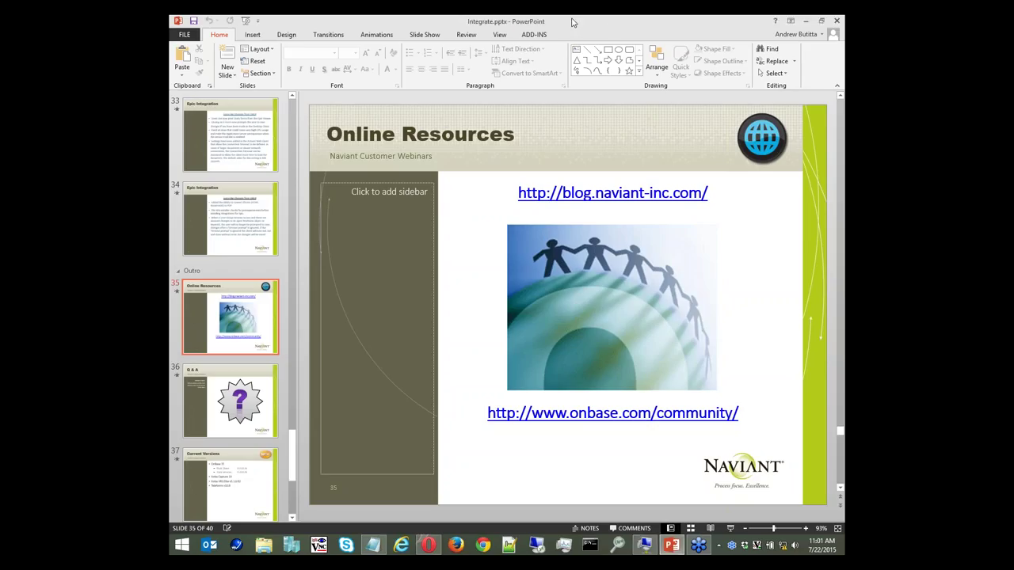
click(730, 529)
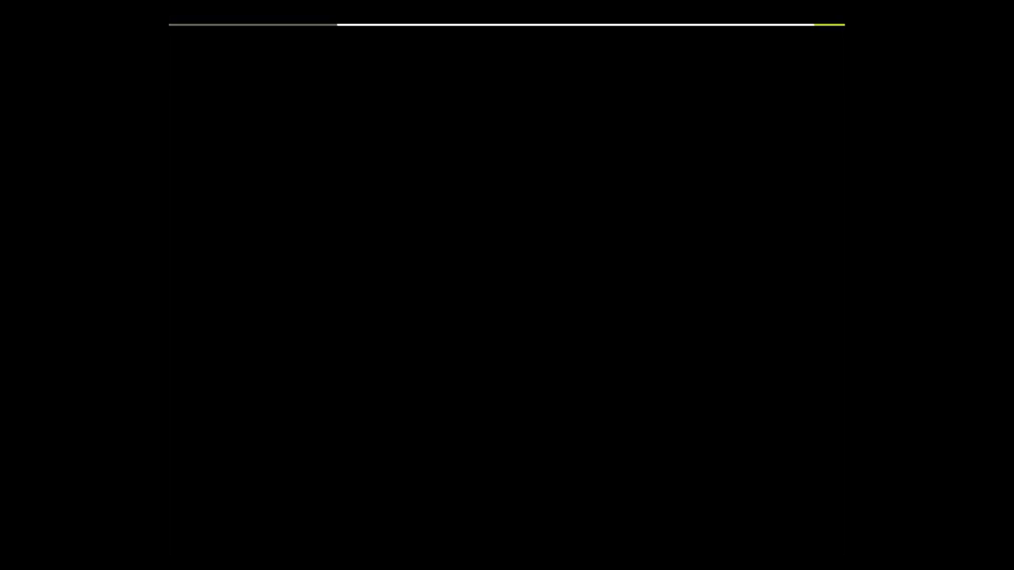